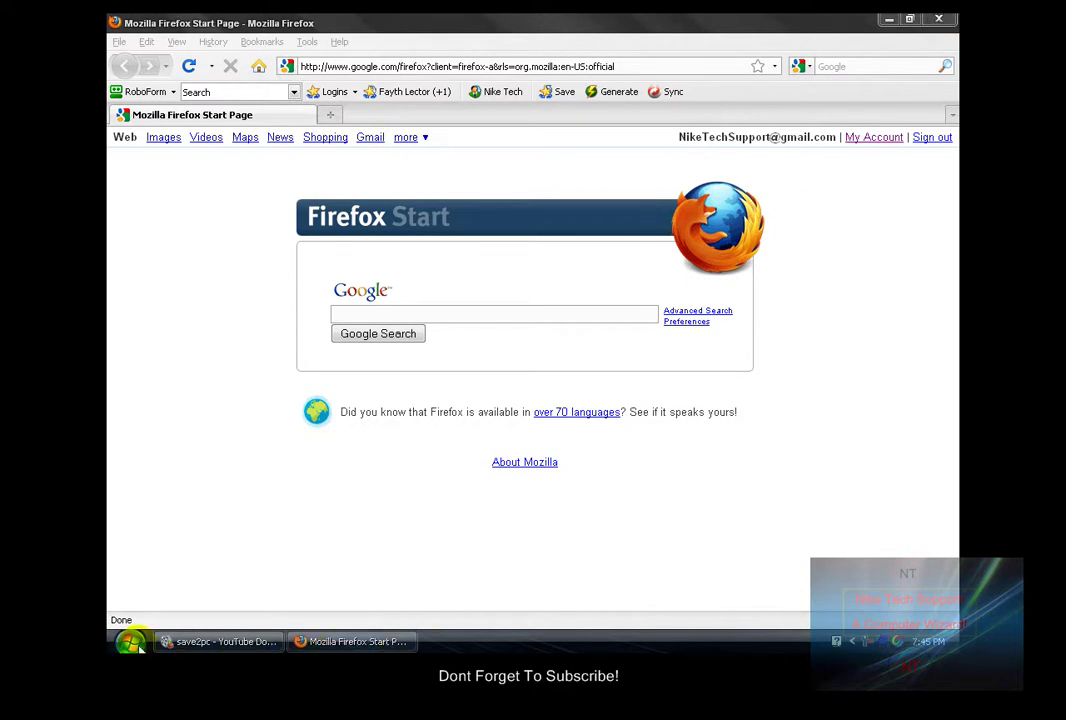
# - Move the downloader window aside and load youtube.com in the browser
pyautogui.click(215, 641)
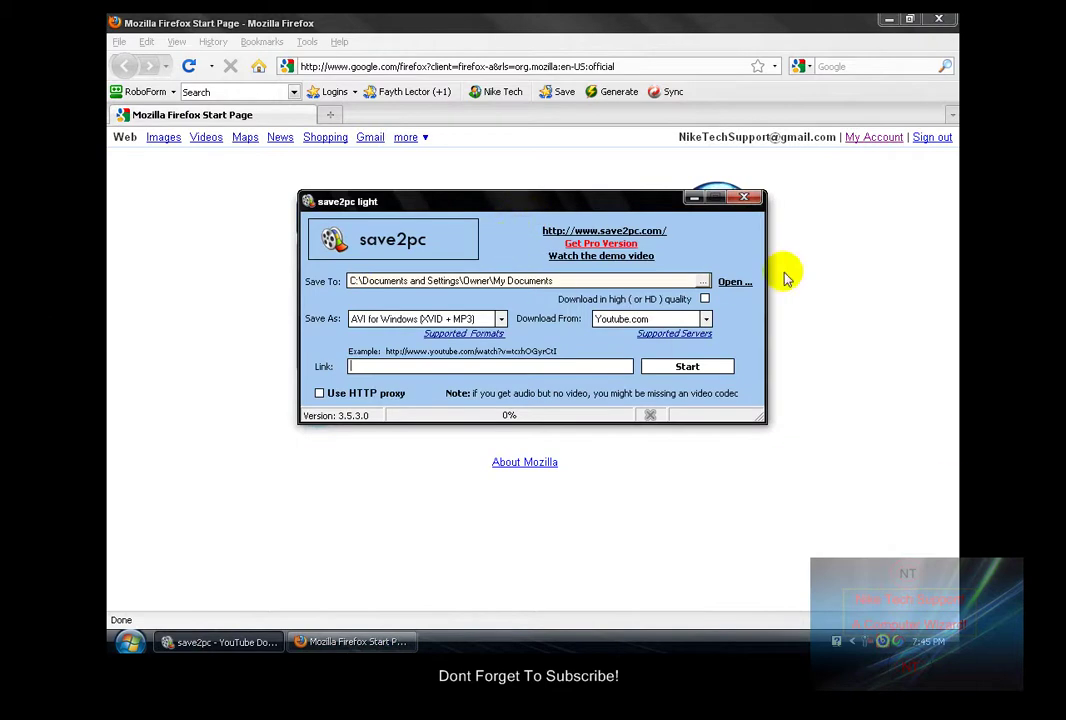
pyautogui.moveTo(577, 210); pyautogui.dragTo(340, 460)
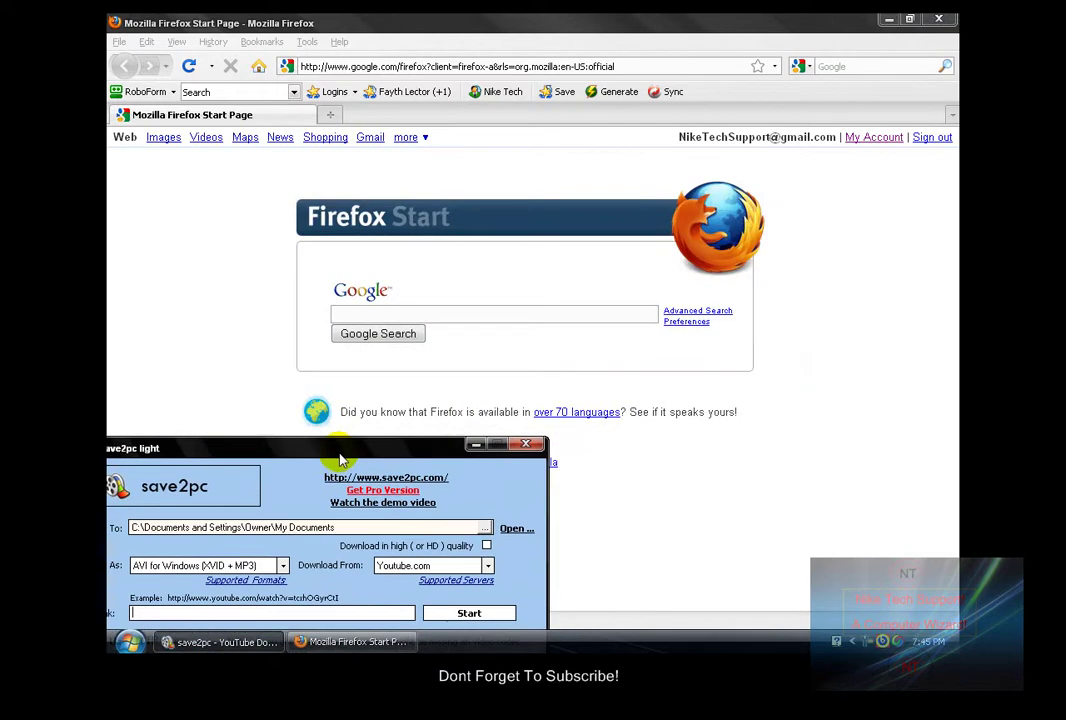
pyautogui.click(477, 443)
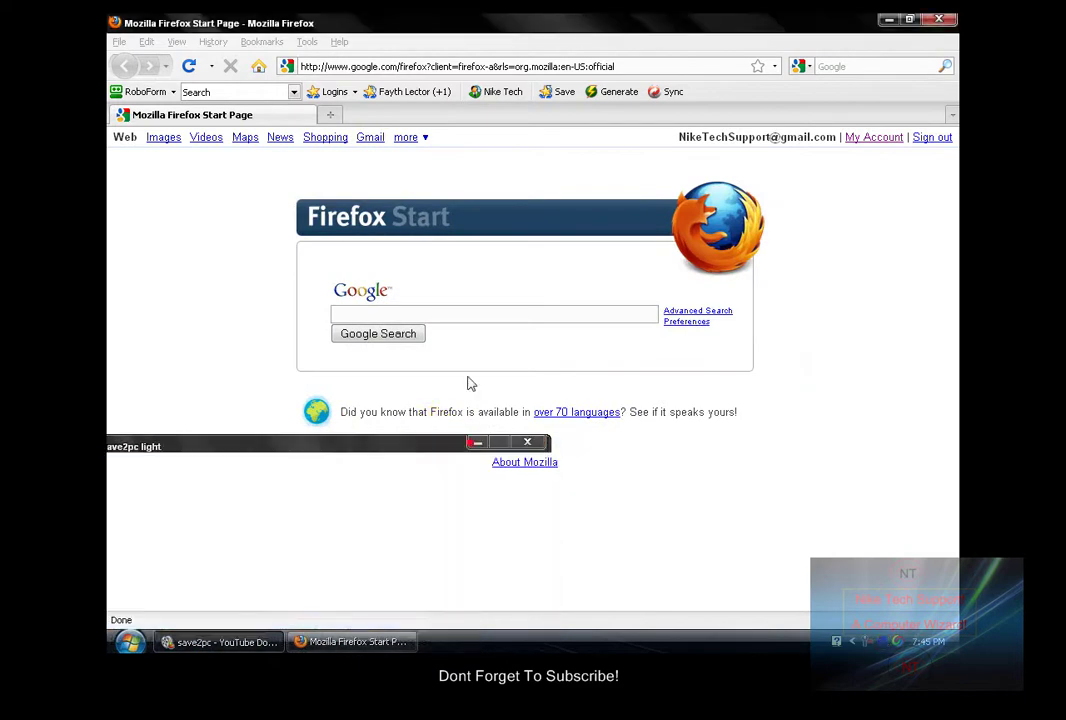
pyautogui.click(440, 67)
pyautogui.press('BackSpace')
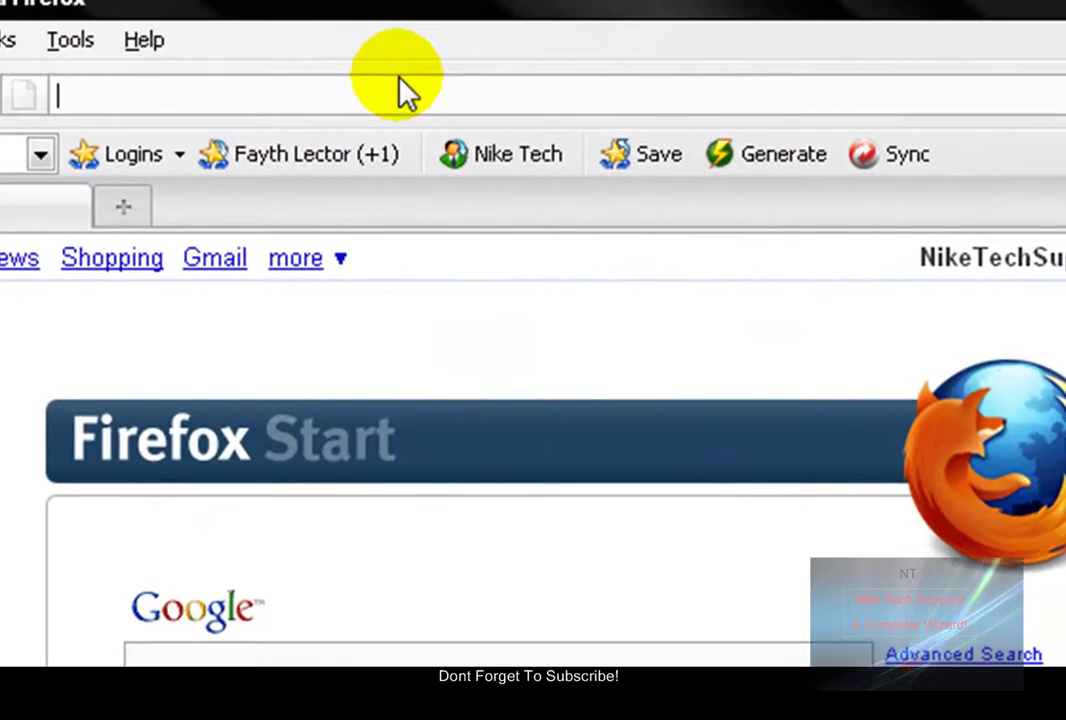
pyautogui.write('you')
pyautogui.press('Down')
pyautogui.press('Return')
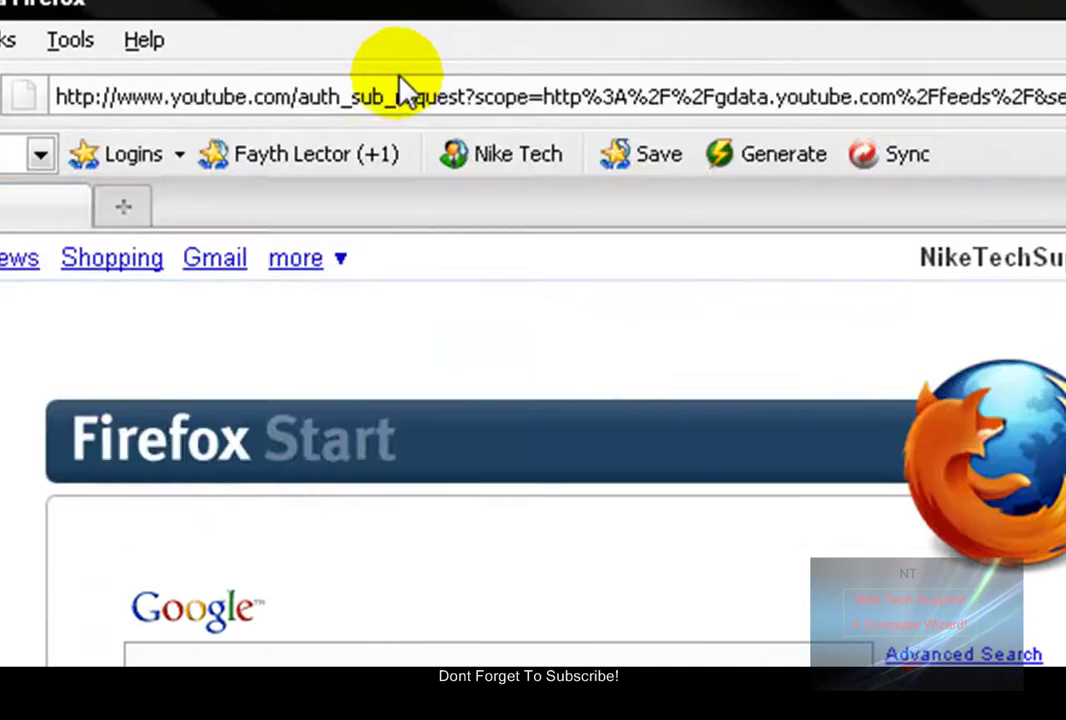
# - Search YouTube for 'iphone commercial'
pyautogui.click(562, 370)
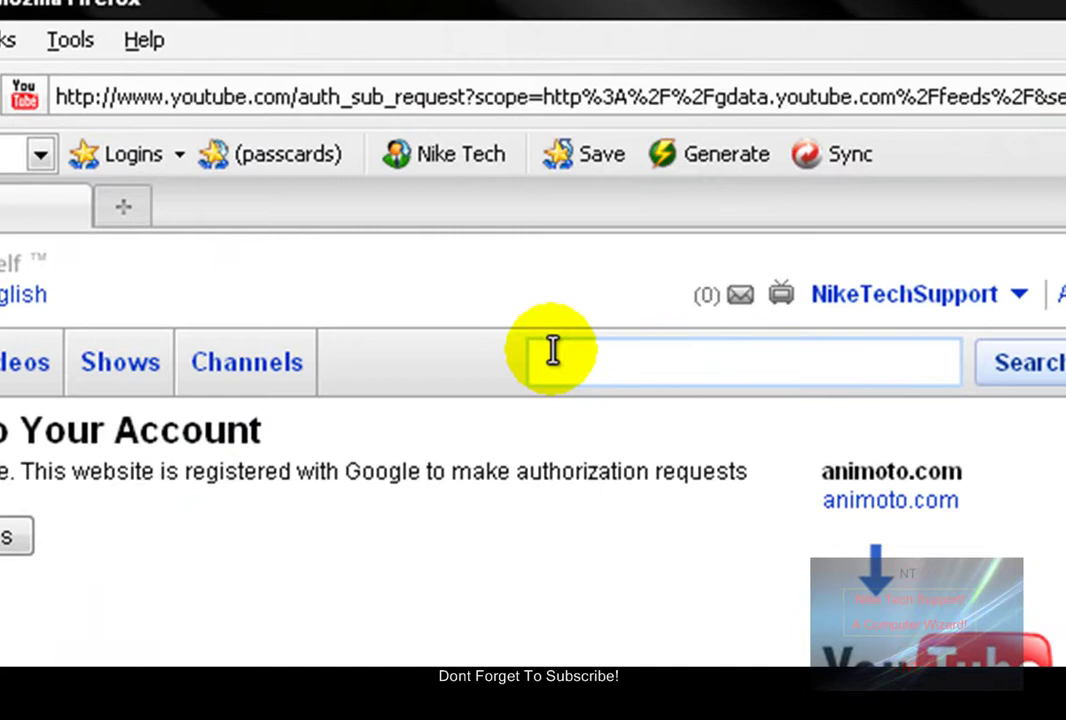
pyautogui.write('iphone')
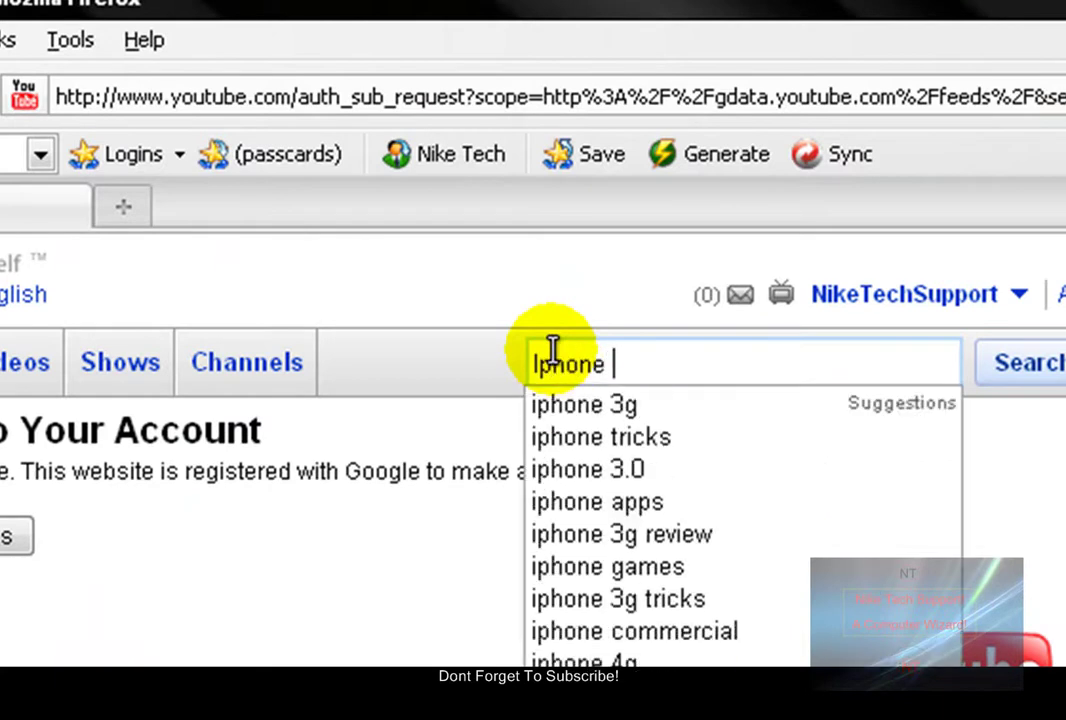
pyautogui.write(' Co')
pyautogui.press('Down')
pyautogui.press('Return')
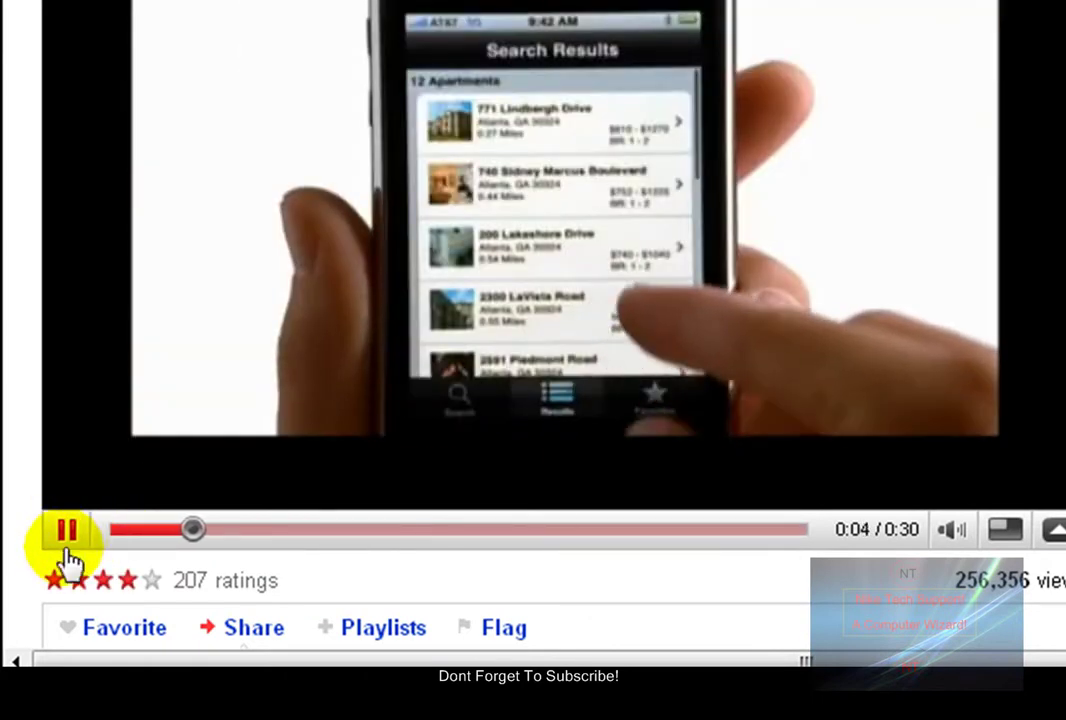
# - Pause the Apple iPhone App TV Commercial at 0:04 and copy its page address
pyautogui.click(67, 532)
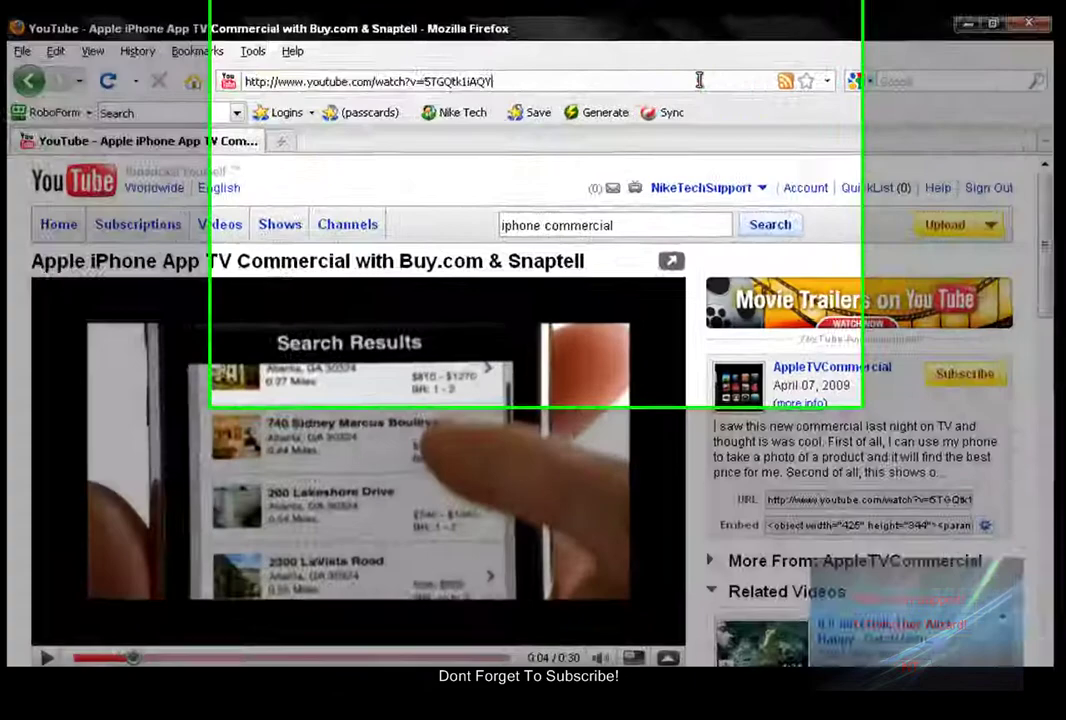
pyautogui.doubleClick(720, 4)
pyautogui.click(711, 4)
pyautogui.hotkey('ctrl', 'a')
pyautogui.rightClick(87, 131)
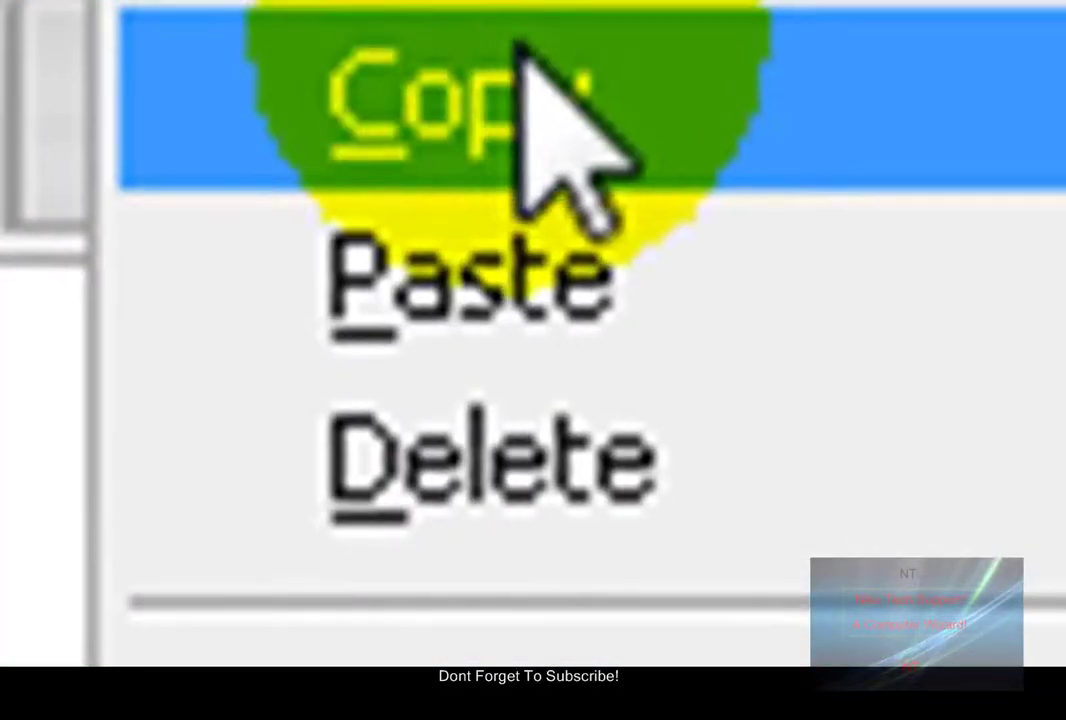
pyautogui.click(518, 45)
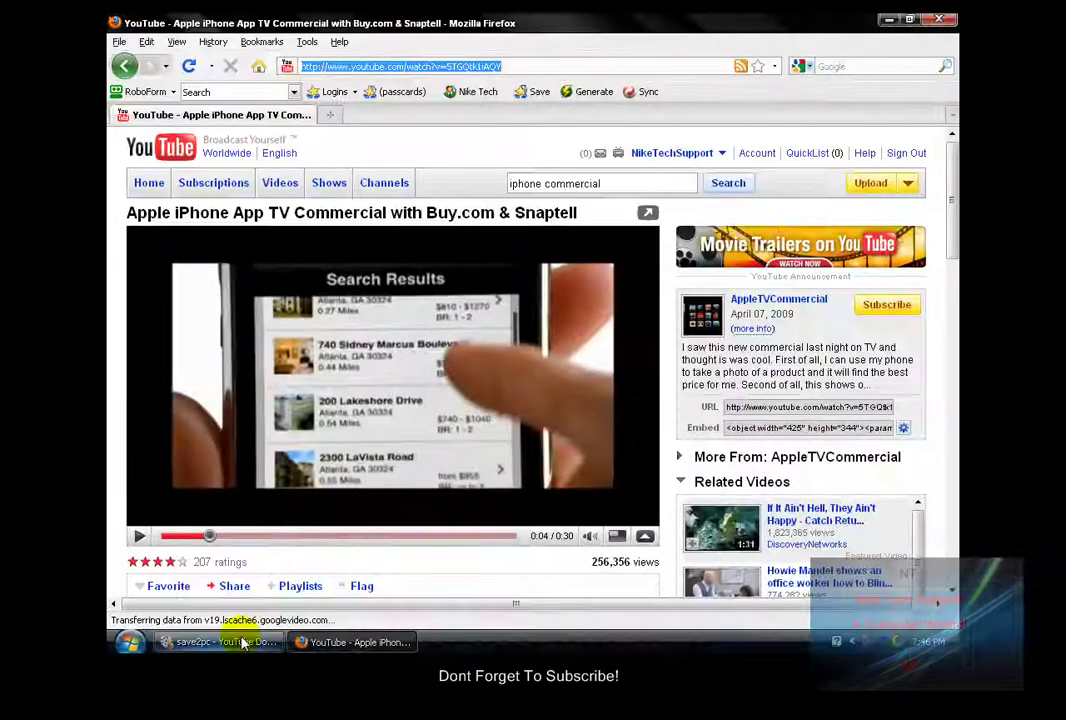
# - Paste the commercial's YouTube address into save2pc light's Link field
pyautogui.click(220, 641)
pyautogui.moveTo(228, 446); pyautogui.dragTo(405, 255)
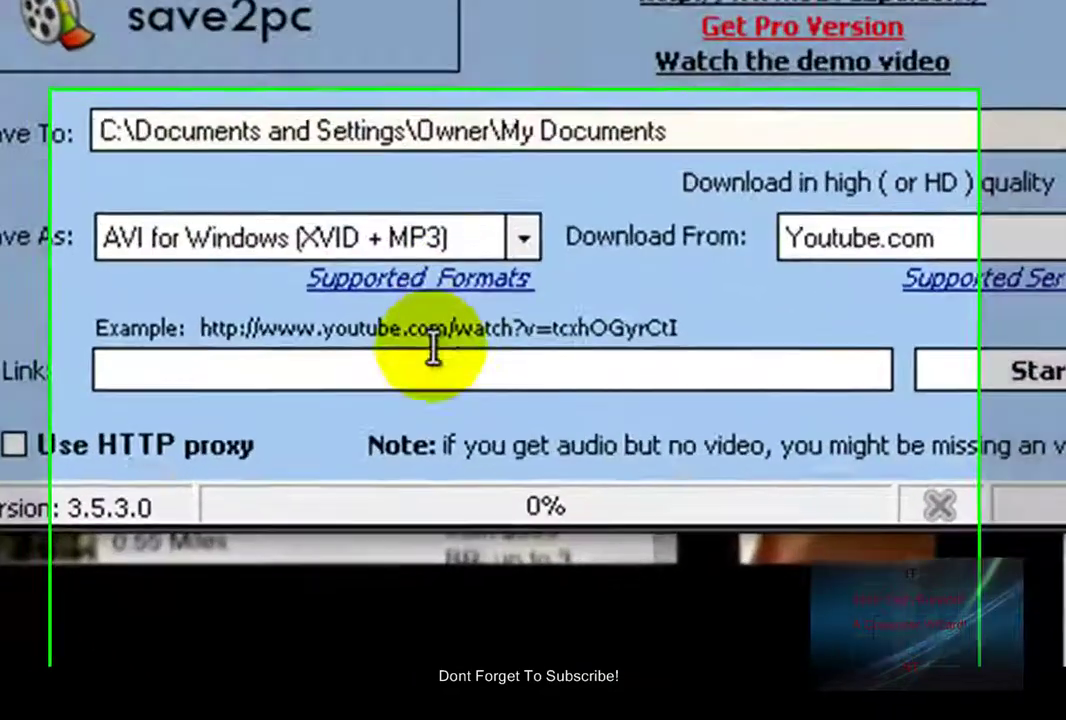
pyautogui.click(422, 462)
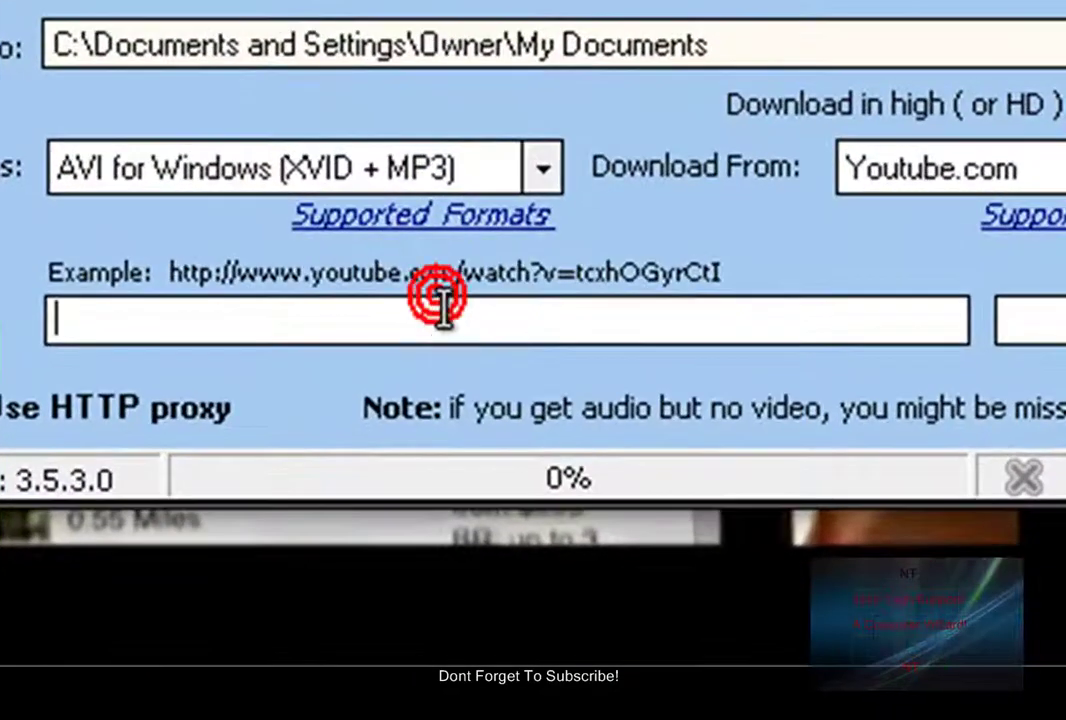
pyautogui.rightClick(423, 461)
pyautogui.click(620, 497)
# - Keep Youtube.com and AVI for Windows, cancel the folder change, and try HD quality
pyautogui.click(998, 180)
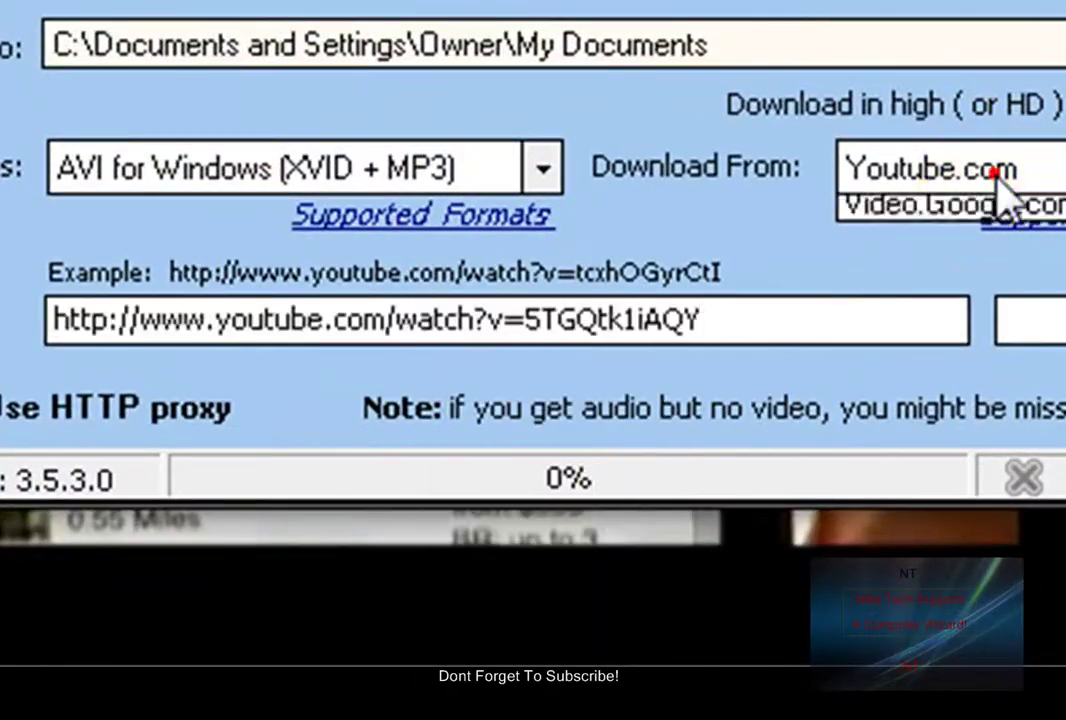
pyautogui.click(944, 165)
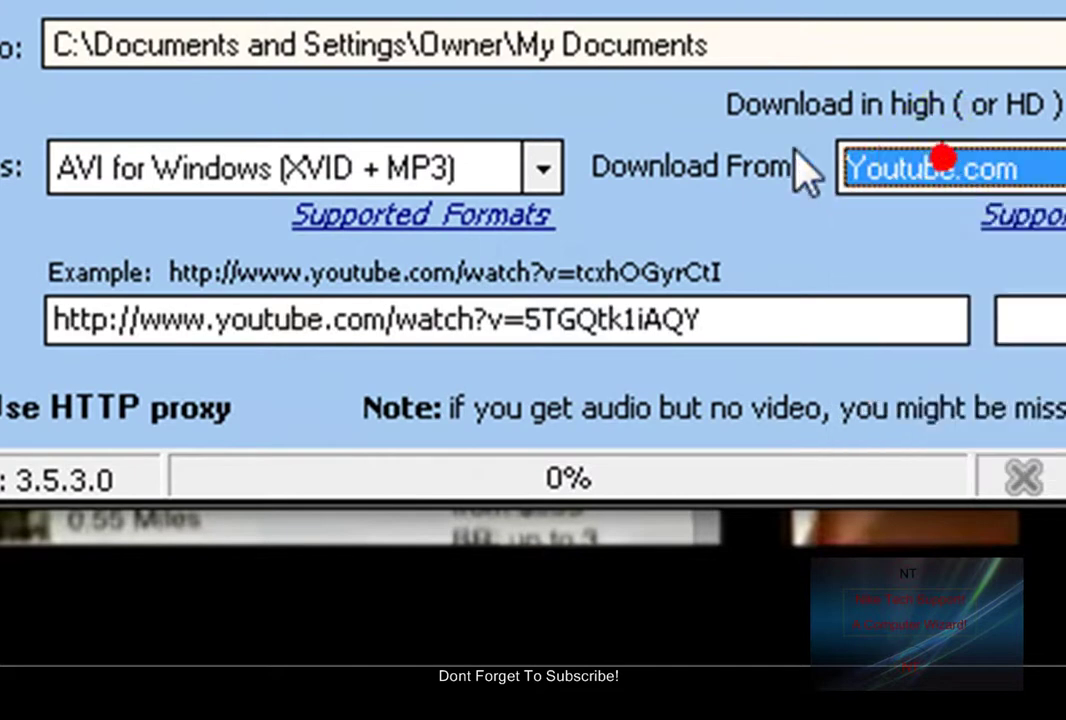
pyautogui.click(457, 168)
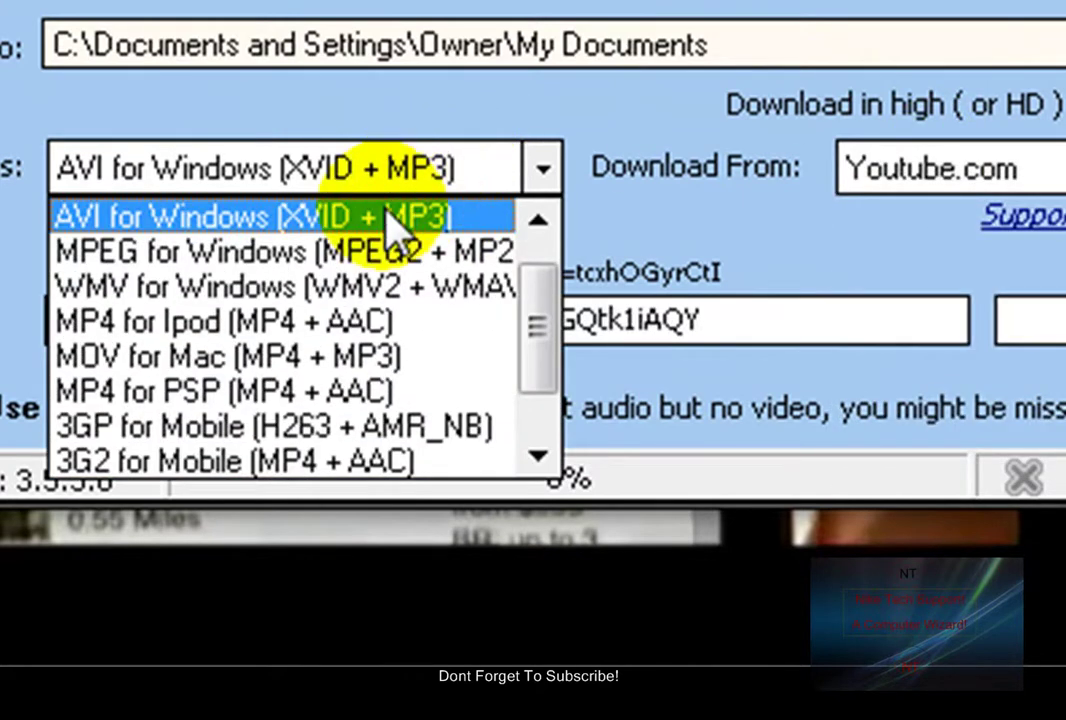
pyautogui.click(458, 162)
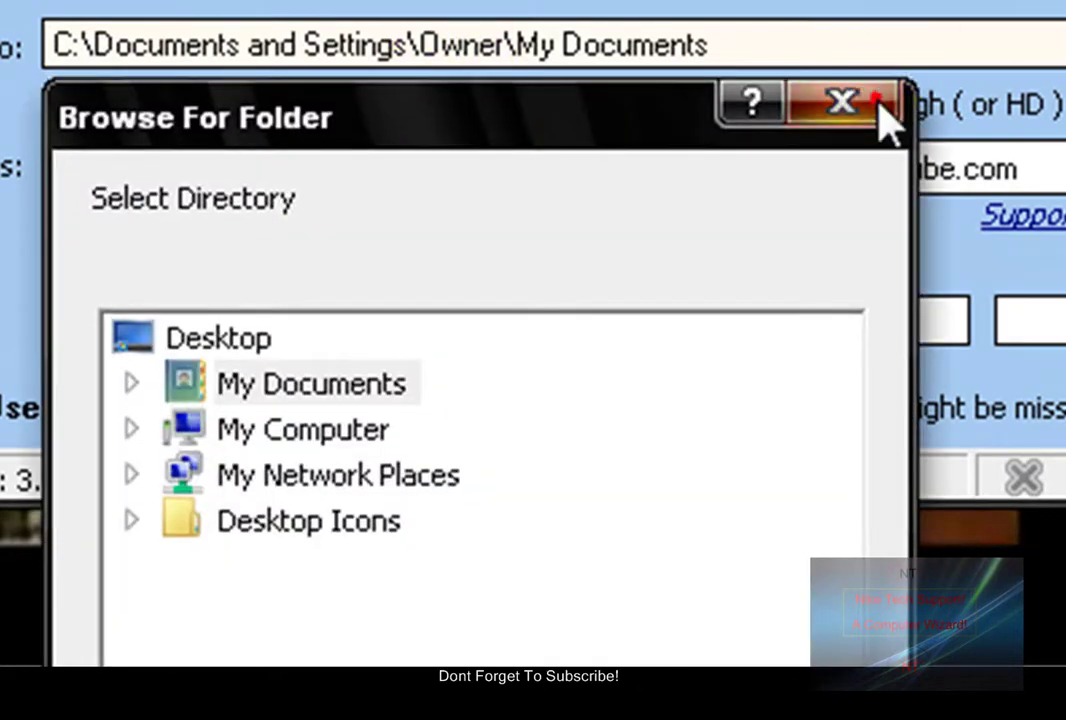
pyautogui.click(868, 101)
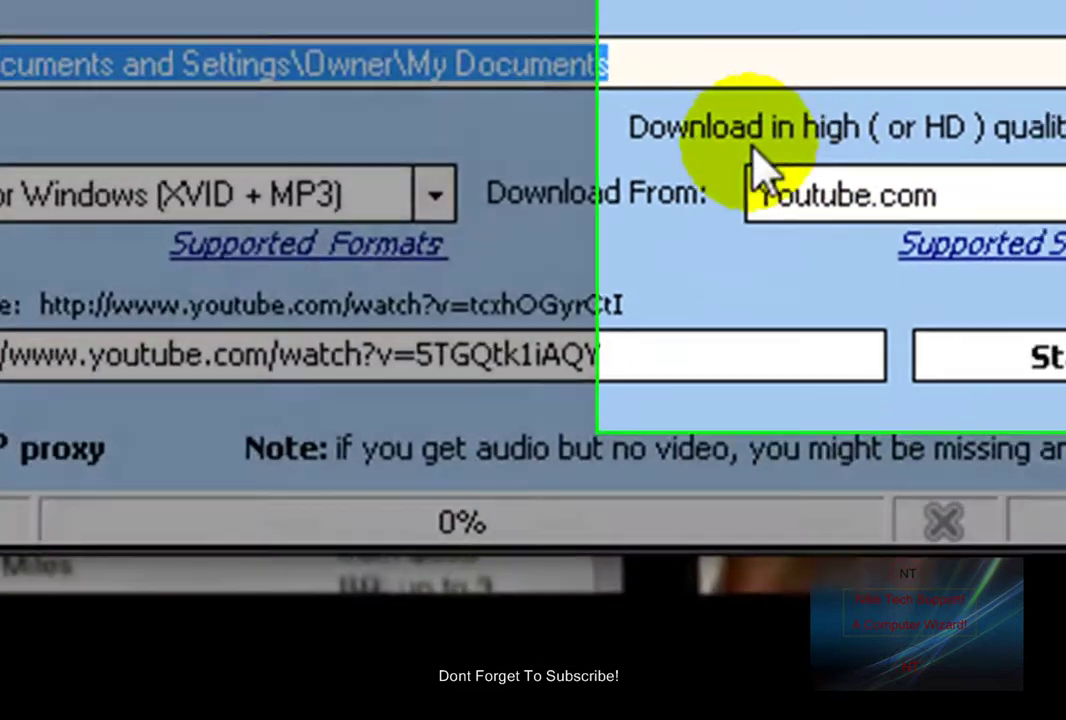
pyautogui.click(765, 104)
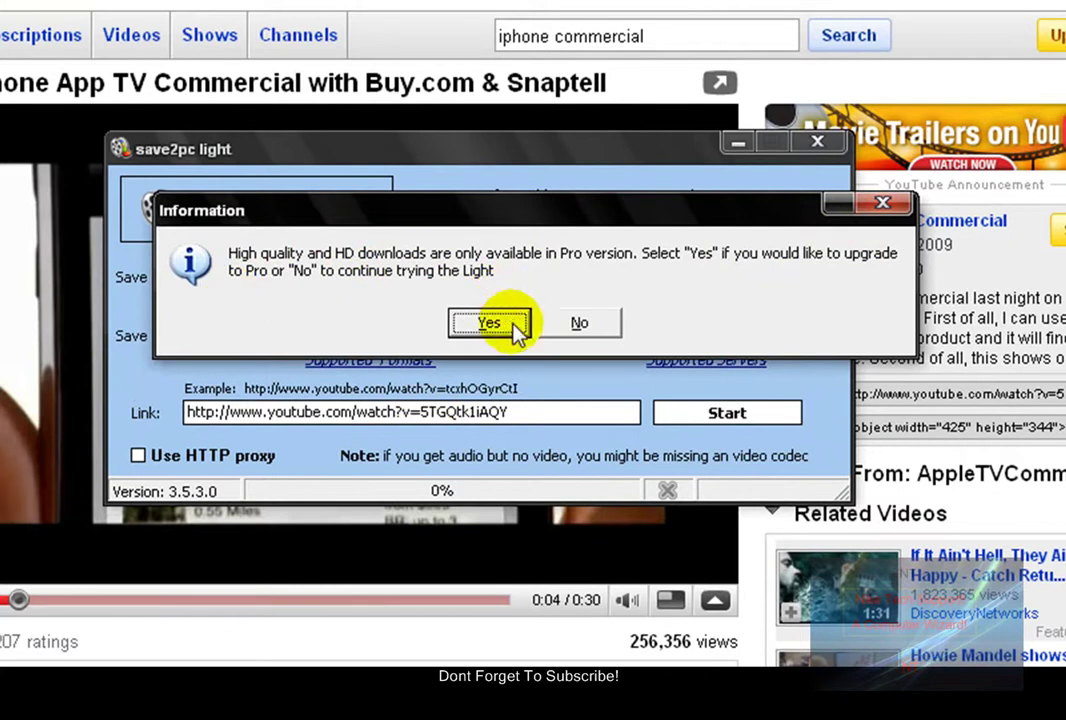
# - Decline the Pro upgrade and start downloading the commercial
pyautogui.click(576, 324)
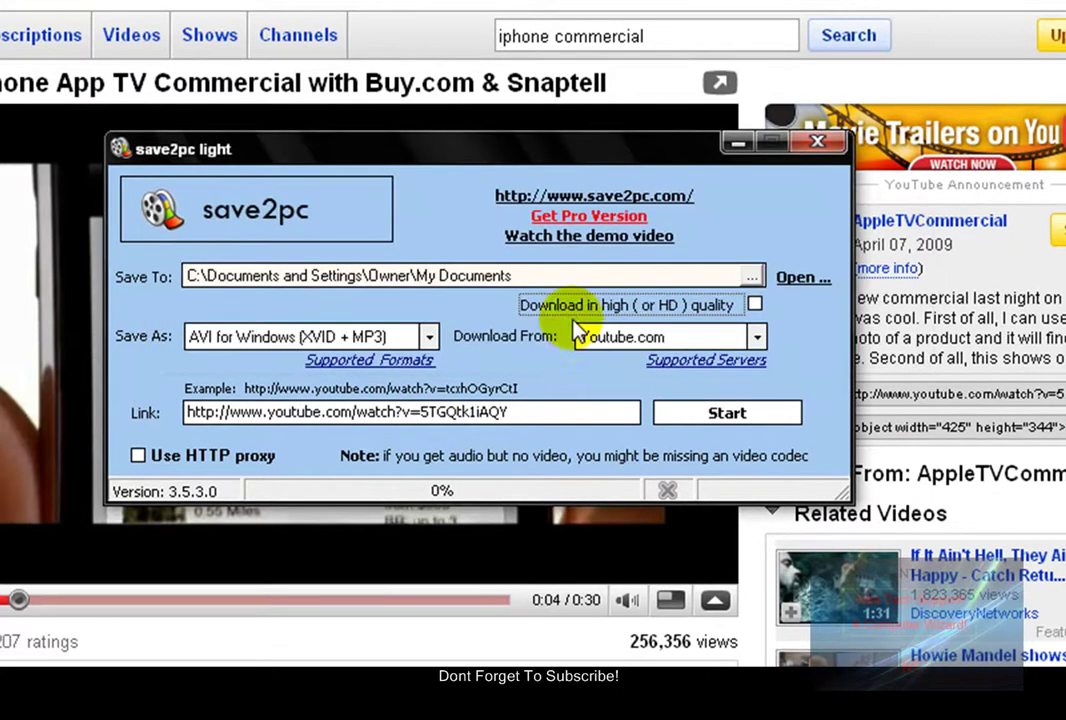
pyautogui.click(703, 423)
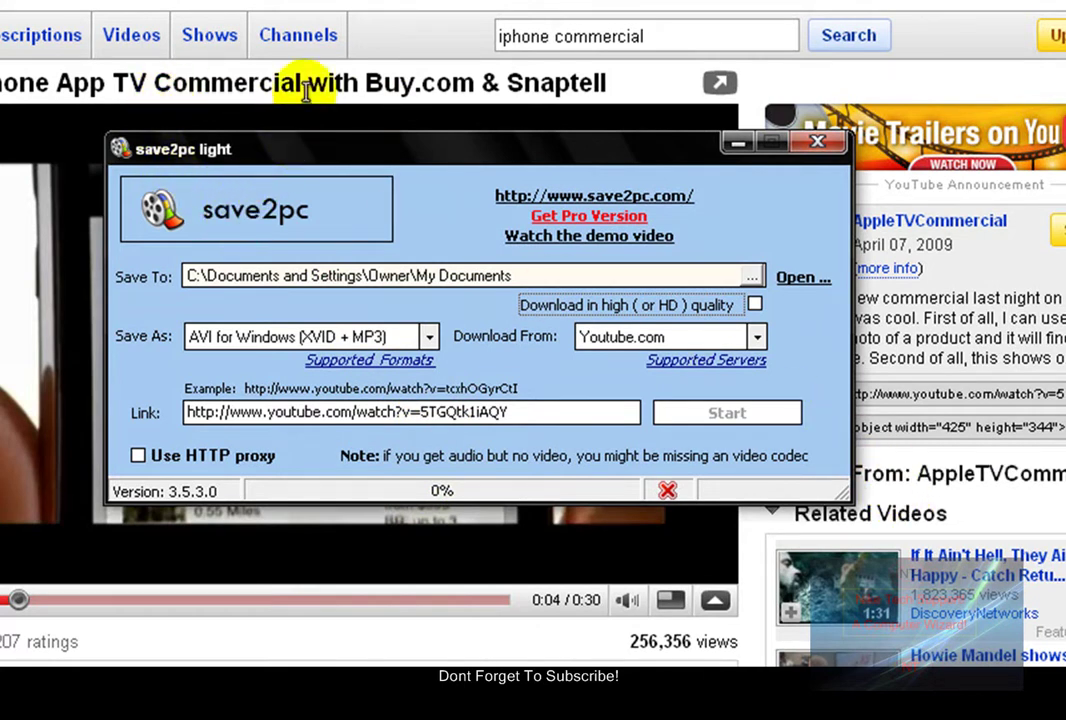
pyautogui.moveTo(309, 84); pyautogui.dragTo(326, 84)
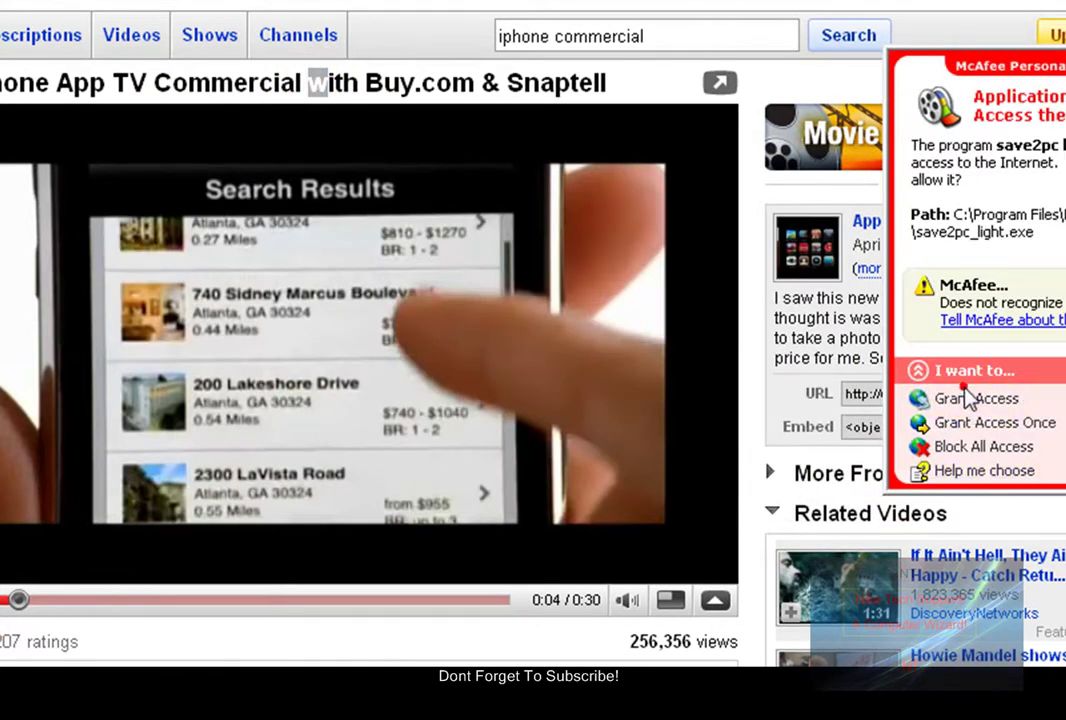
# - Grant save2pc internet access in McAfee and let the download finish at 1.14 Mb
pyautogui.click(940, 399)
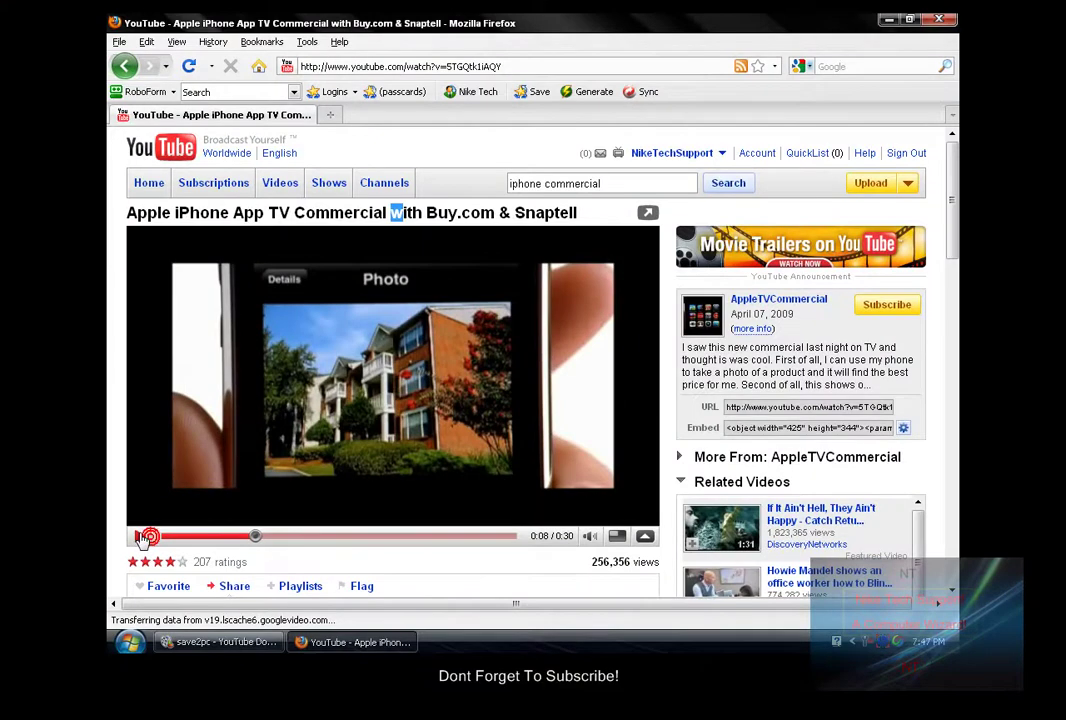
pyautogui.click(147, 537)
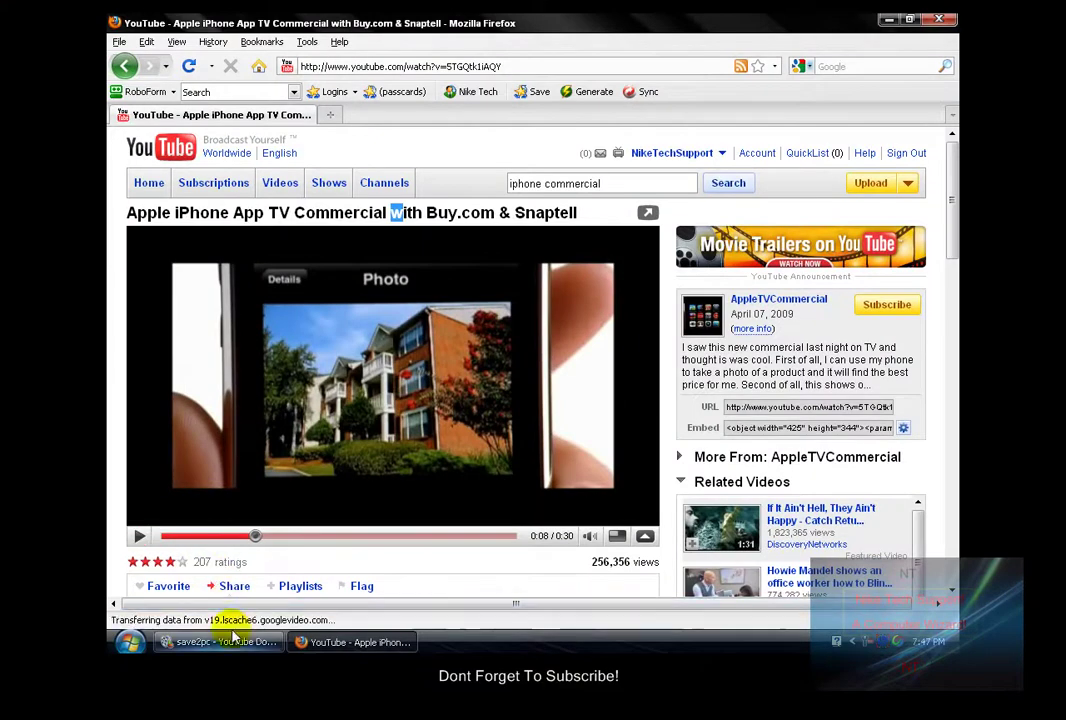
pyautogui.click(220, 642)
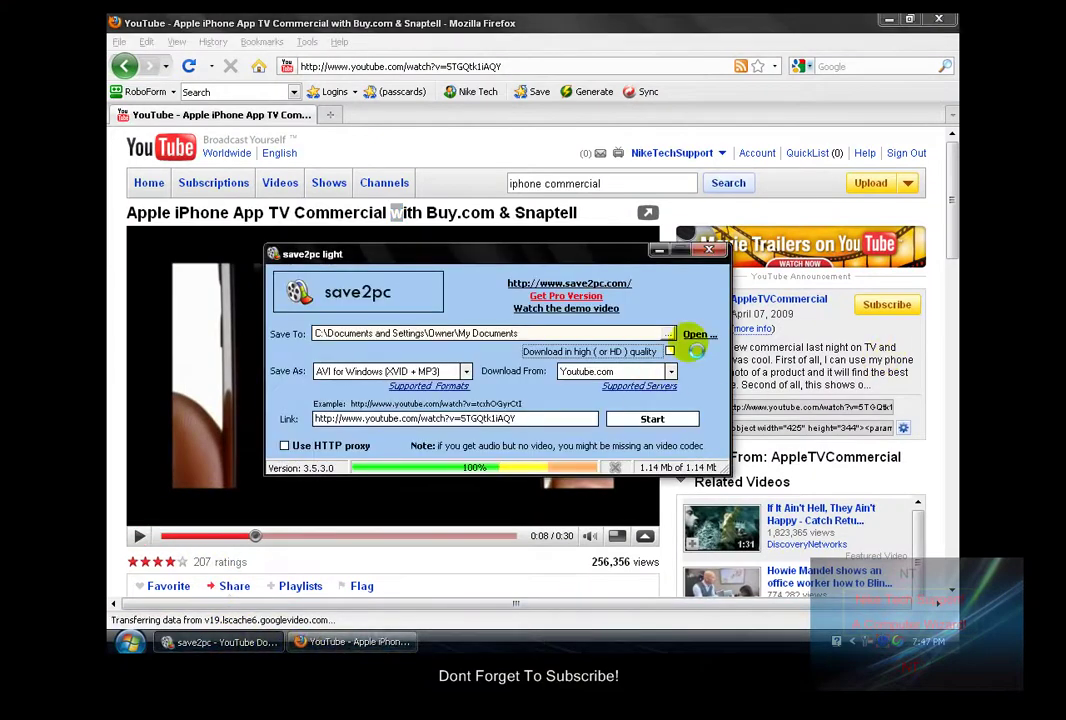
# - Close save2pc light and its Pro features window
pyautogui.click(710, 251)
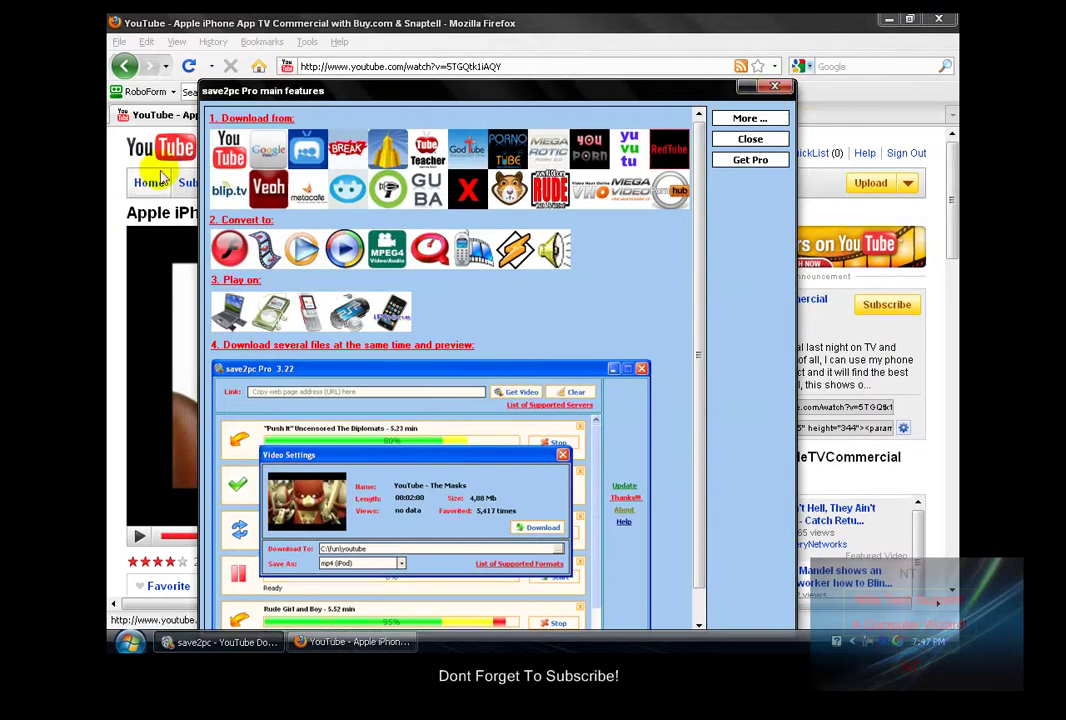
pyautogui.moveTo(240, 98); pyautogui.dragTo(201, 183)
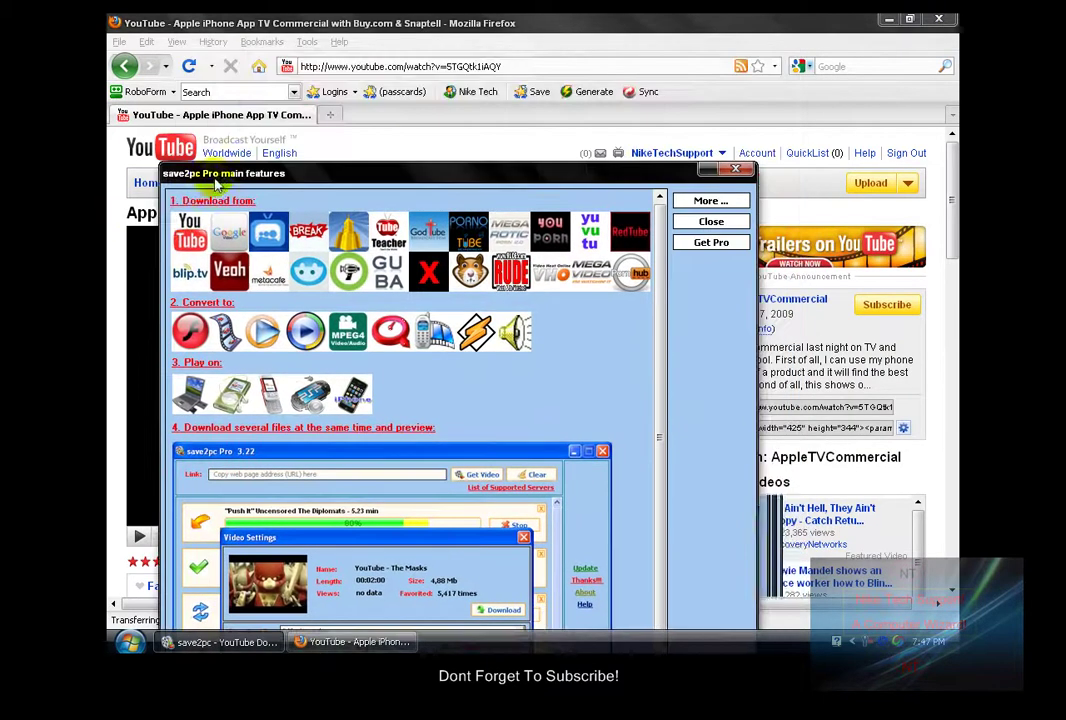
pyautogui.click(740, 170)
pyautogui.click(128, 641)
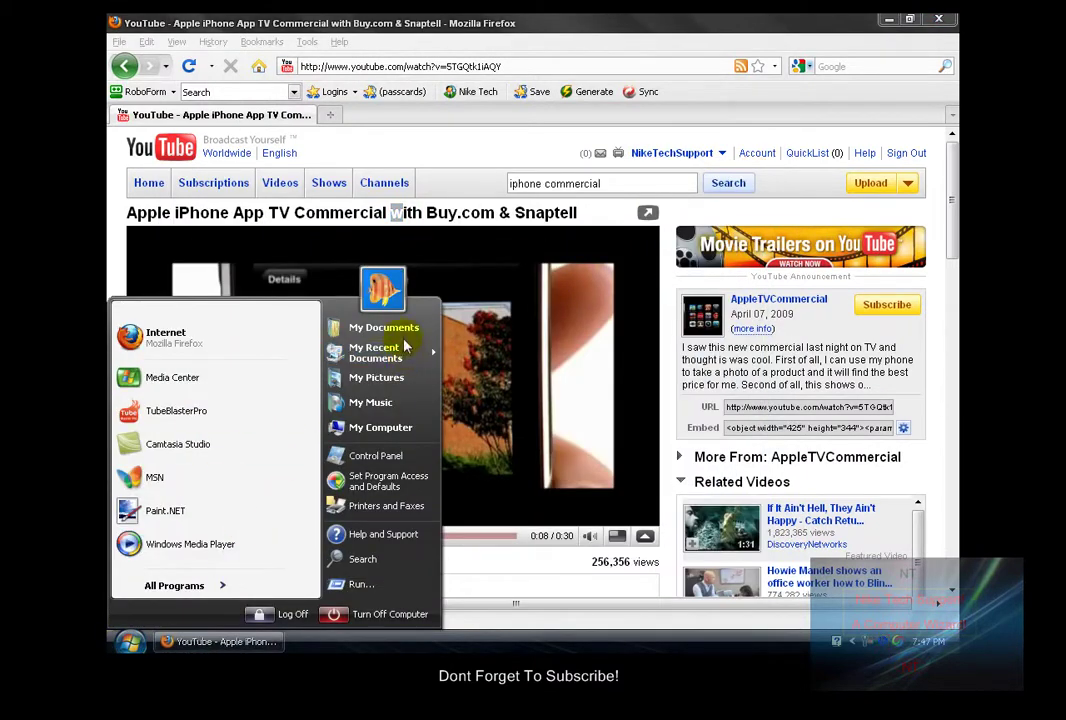
# - Play the downloaded 'YouTube - Apple iPhone App TV Commercial' clip from My Documents
pyautogui.press('Escape')
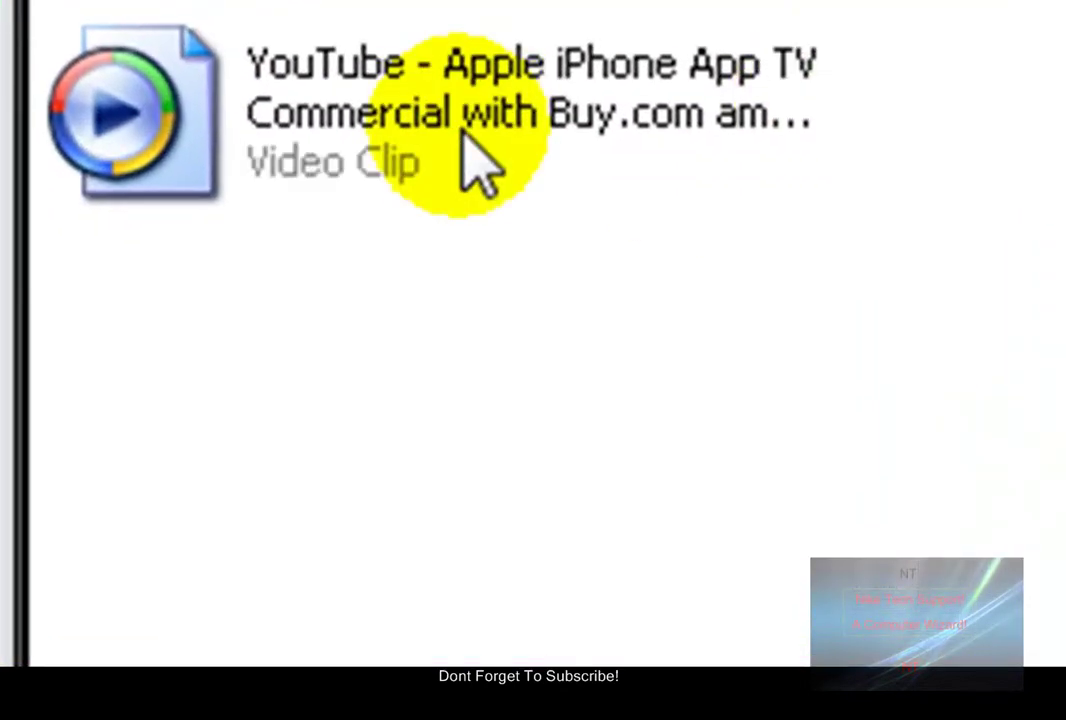
pyautogui.doubleClick(461, 130)
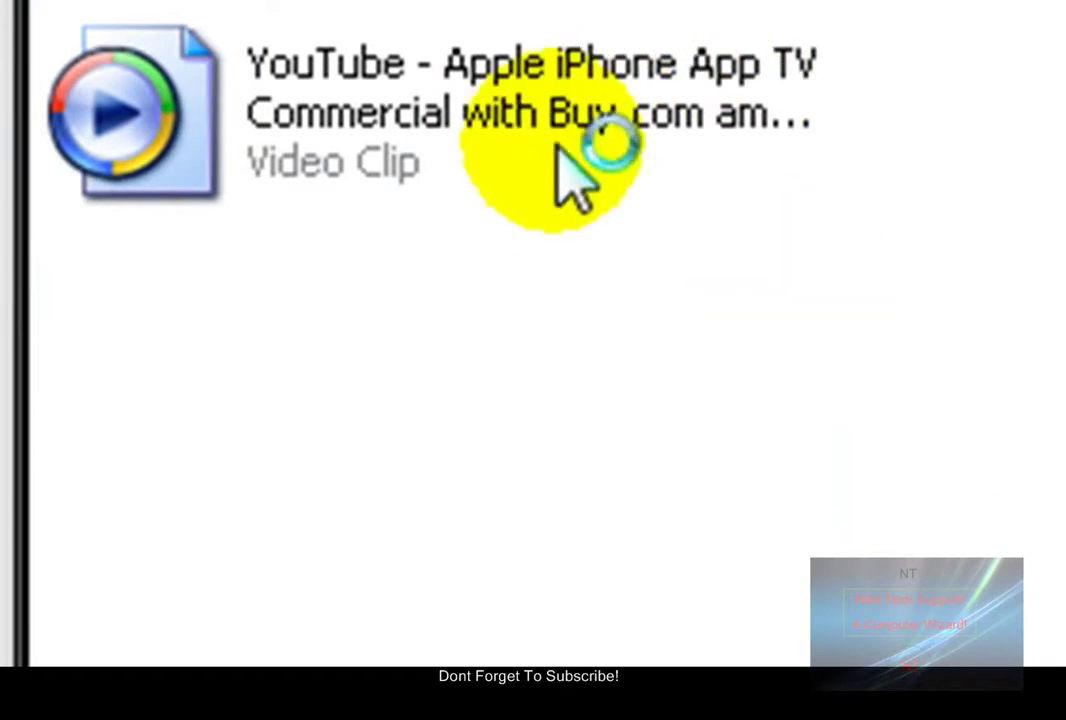
pyautogui.click(478, 72)
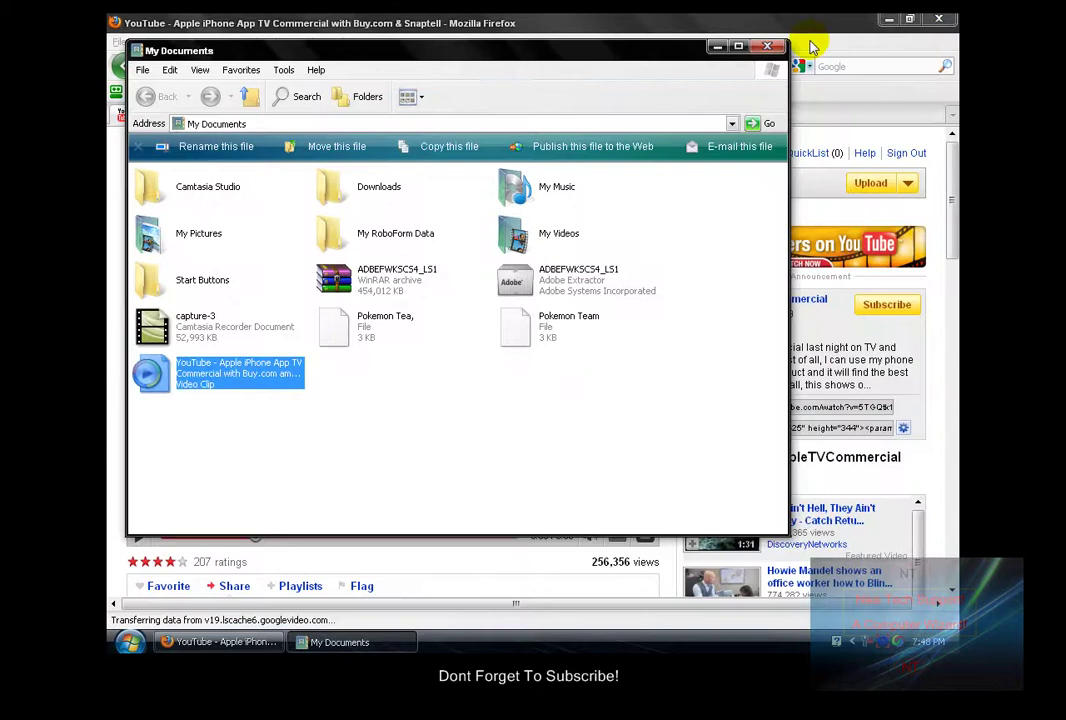
# - After the 0:30 preview ends, bring up YouTube's upload options
pyautogui.click(768, 47)
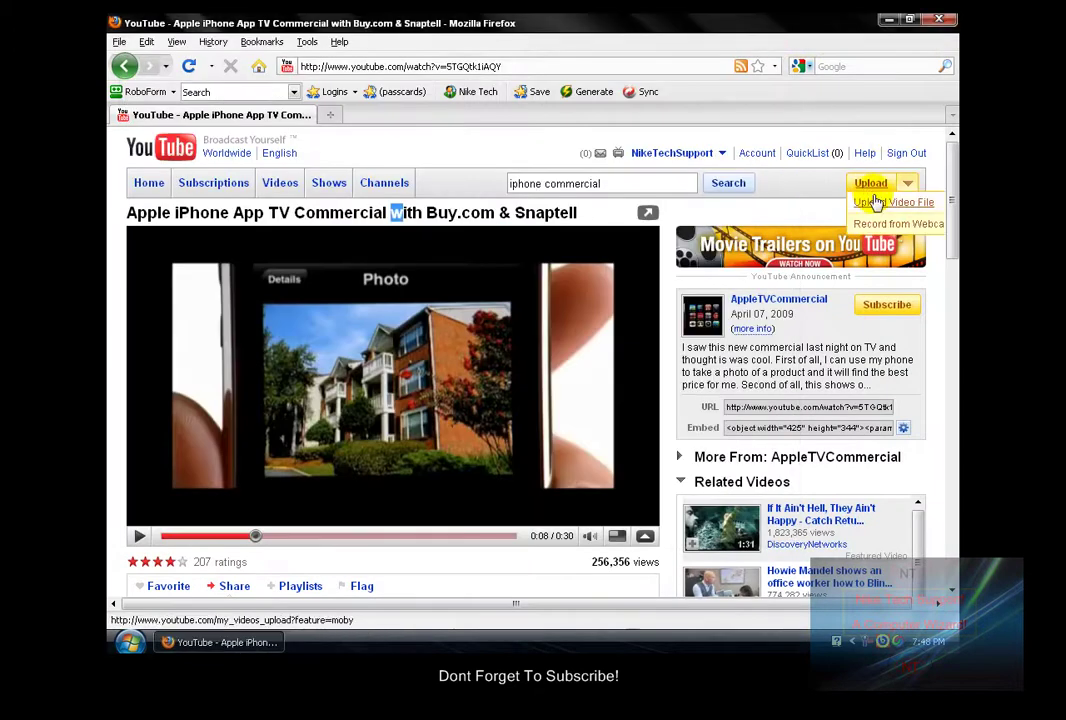
# - Upload the downloaded iPhone commercial AVI from My Documents
pyautogui.click(876, 203)
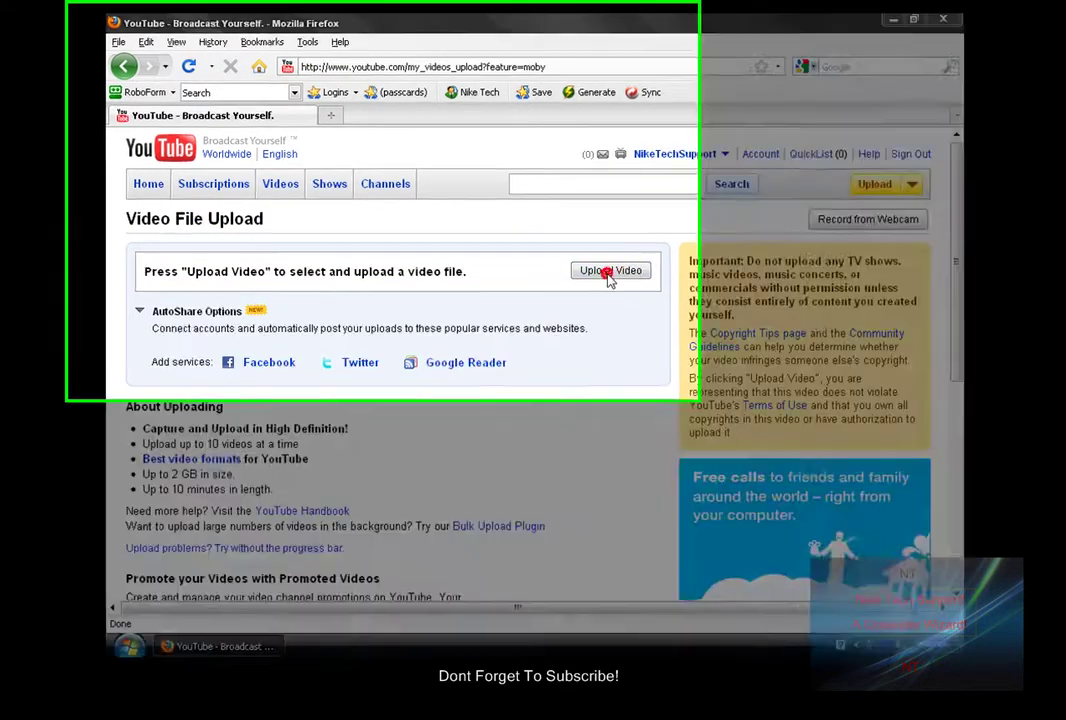
pyautogui.click(600, 268)
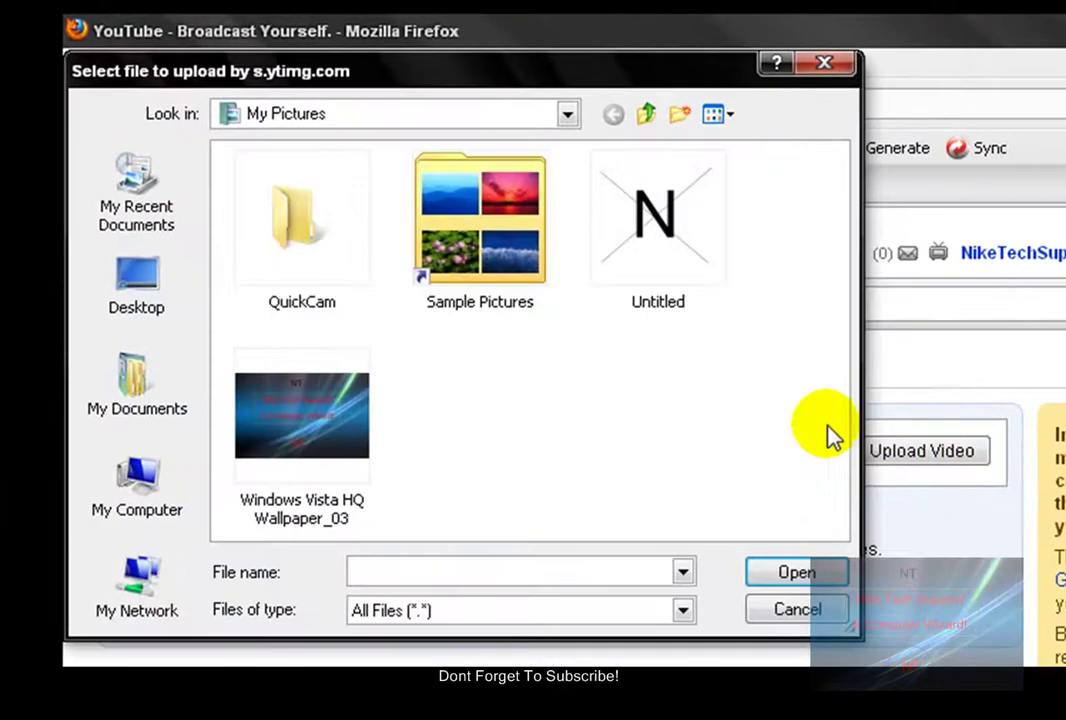
pyautogui.click(112, 414)
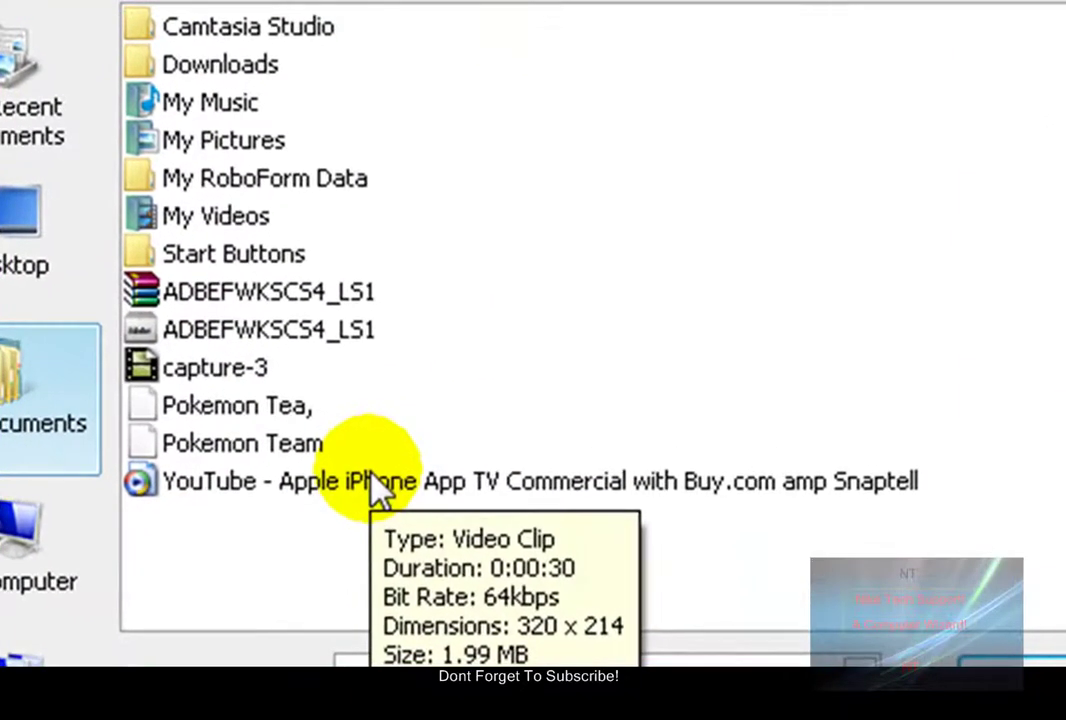
pyautogui.doubleClick(267, 478)
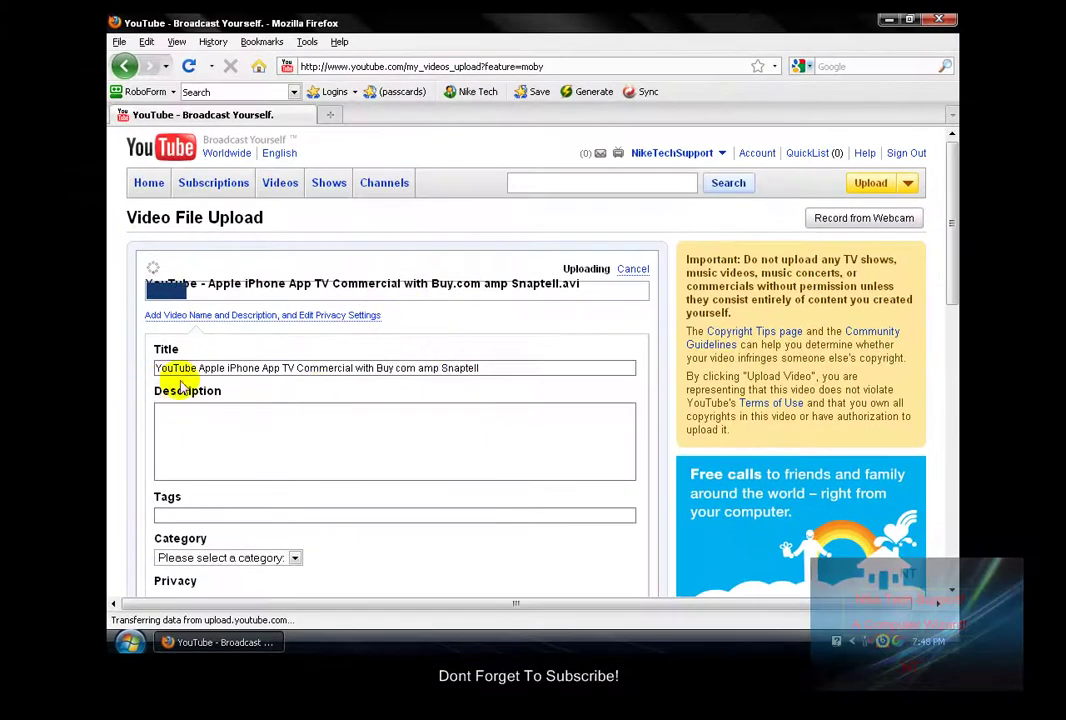
# - Delete 'YouTube' from the start of the upload's title and open a new tab
pyautogui.moveTo(201, 368); pyautogui.dragTo(107, 360)
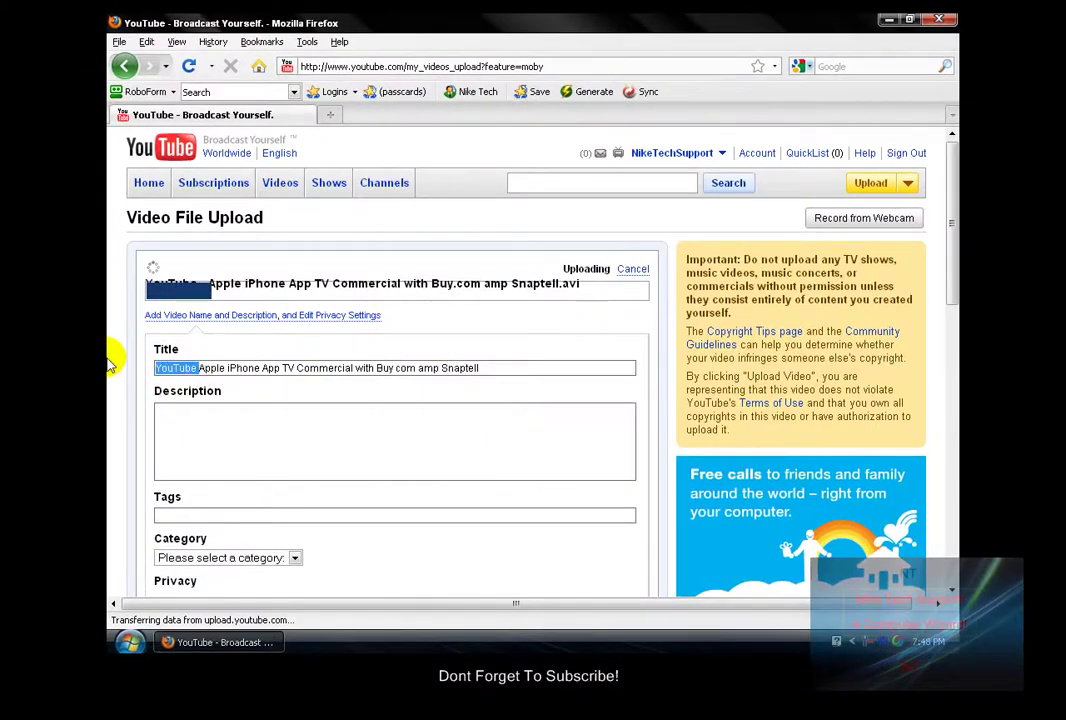
pyautogui.press('BackSpace')
pyautogui.click(573, 411)
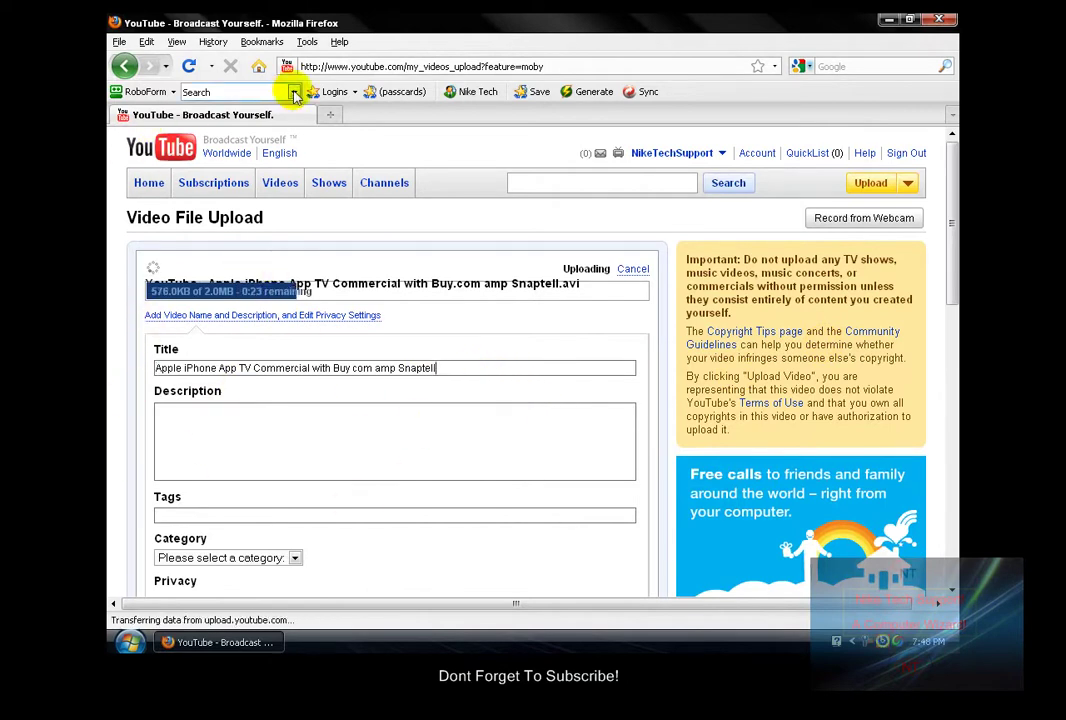
pyautogui.doubleClick(323, 112)
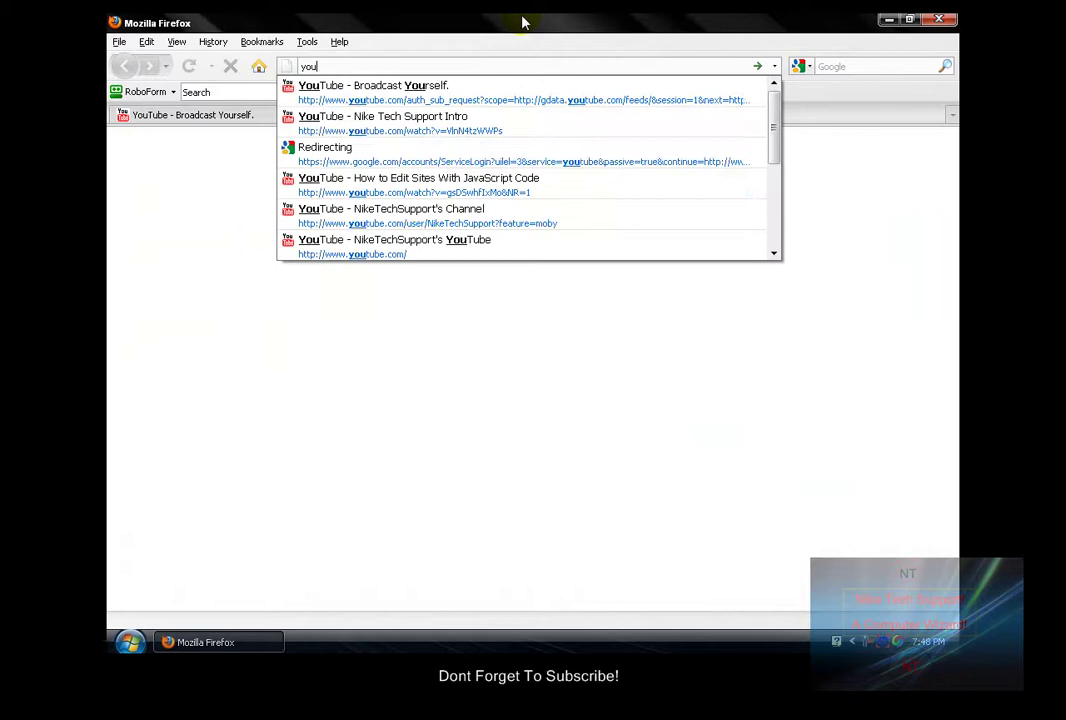
# - Load YouTube in the new tab and search for 'iphone commercial'
pyautogui.press('Down')
pyautogui.press('Return')
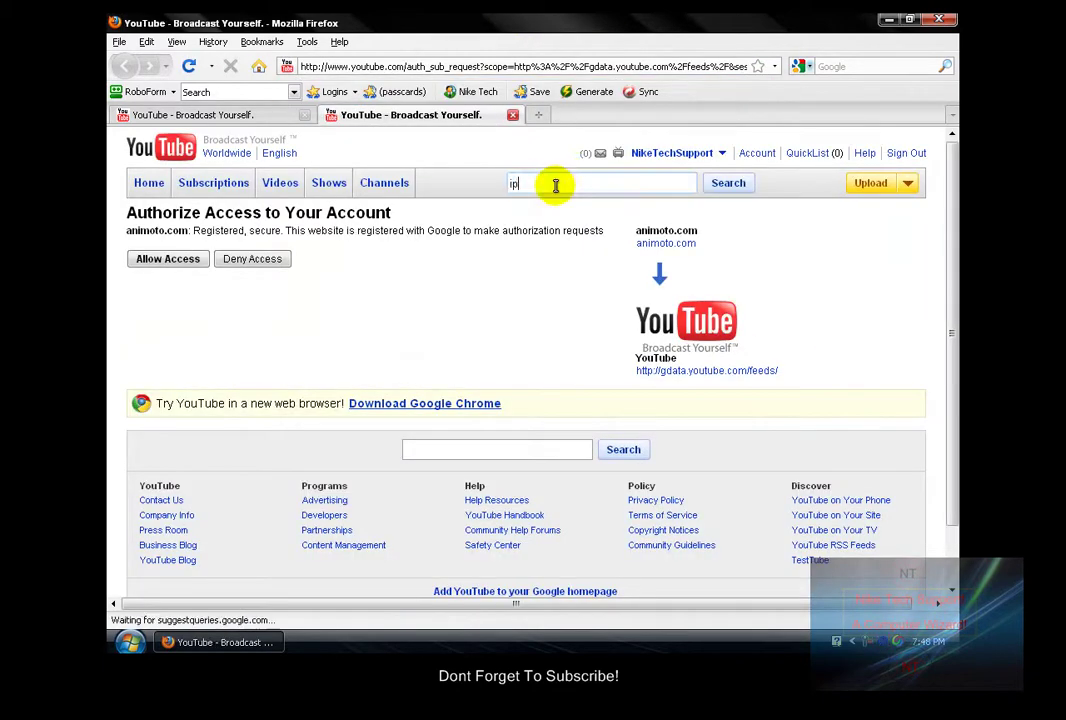
pyautogui.click(555, 185)
pyautogui.write('iphone co')
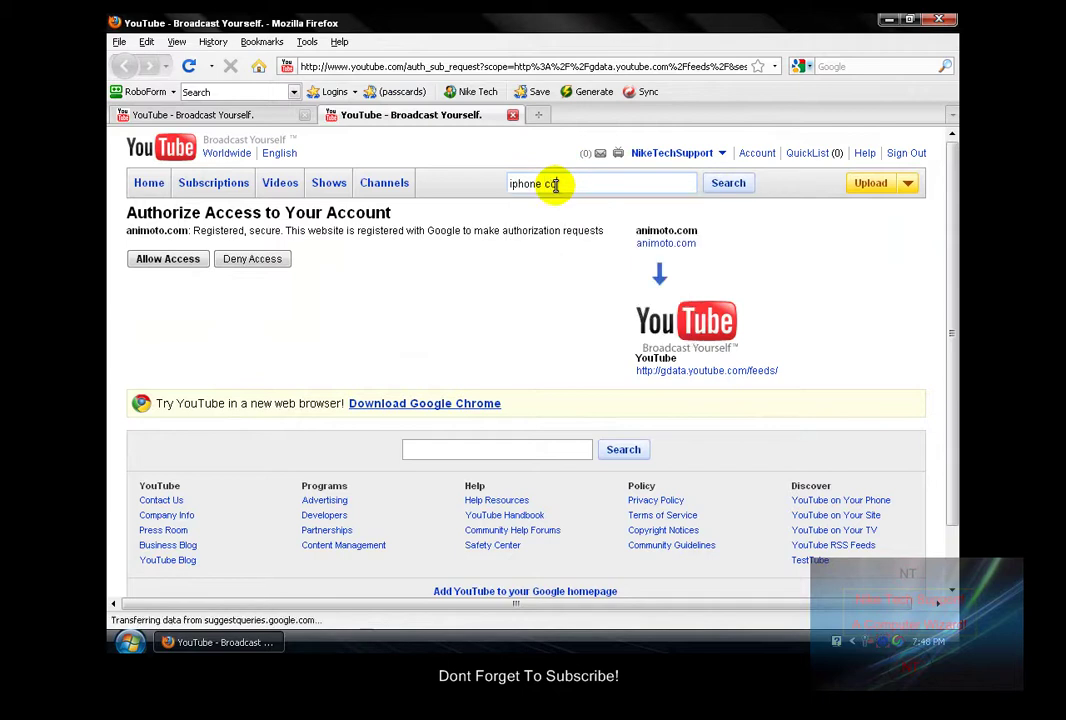
pyautogui.write('mmercial')
pyautogui.press('Return')
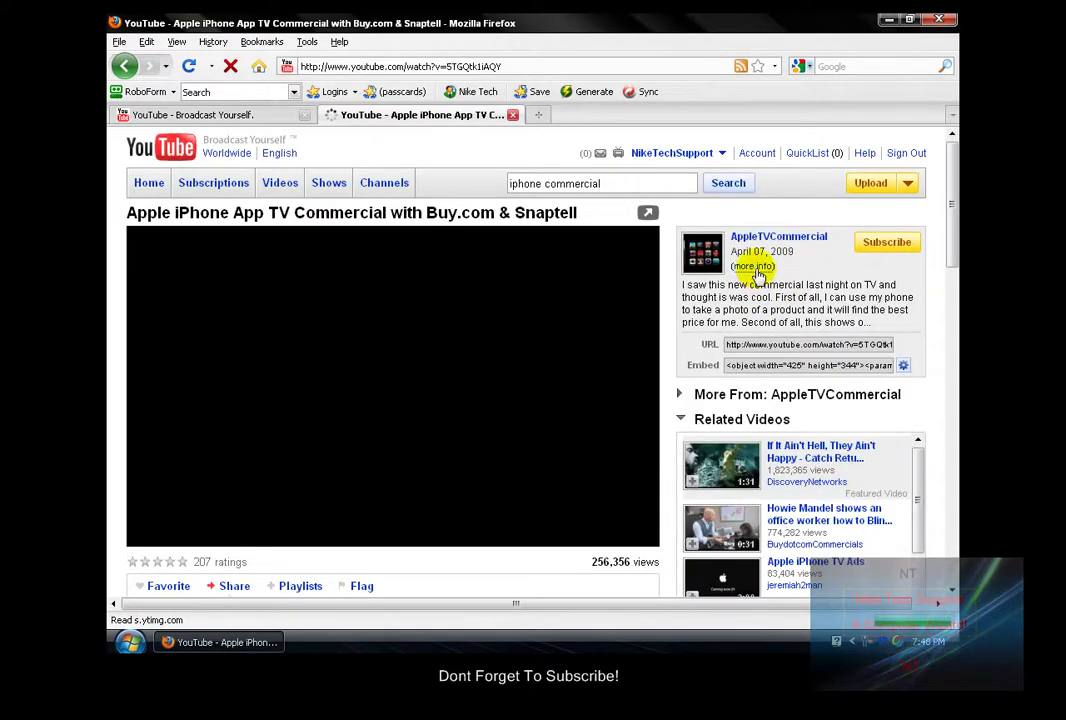
# - Expand the original commercial's description and copy all of it
pyautogui.click(753, 267)
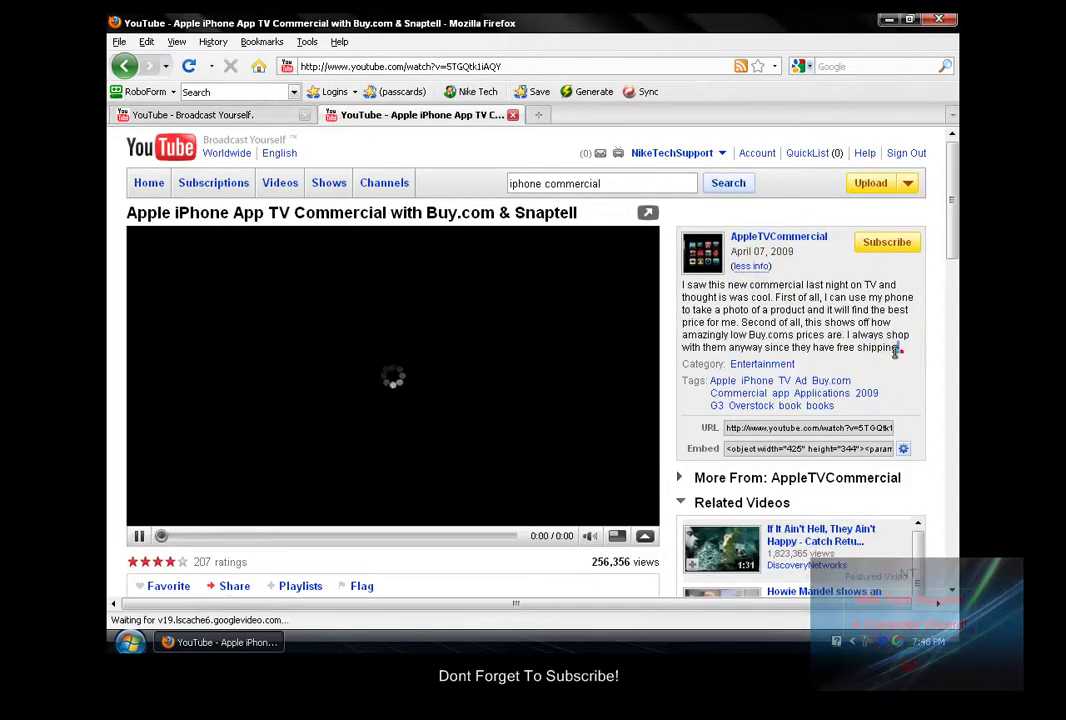
pyautogui.moveTo(897, 348); pyautogui.dragTo(685, 281)
pyautogui.rightClick(719, 286)
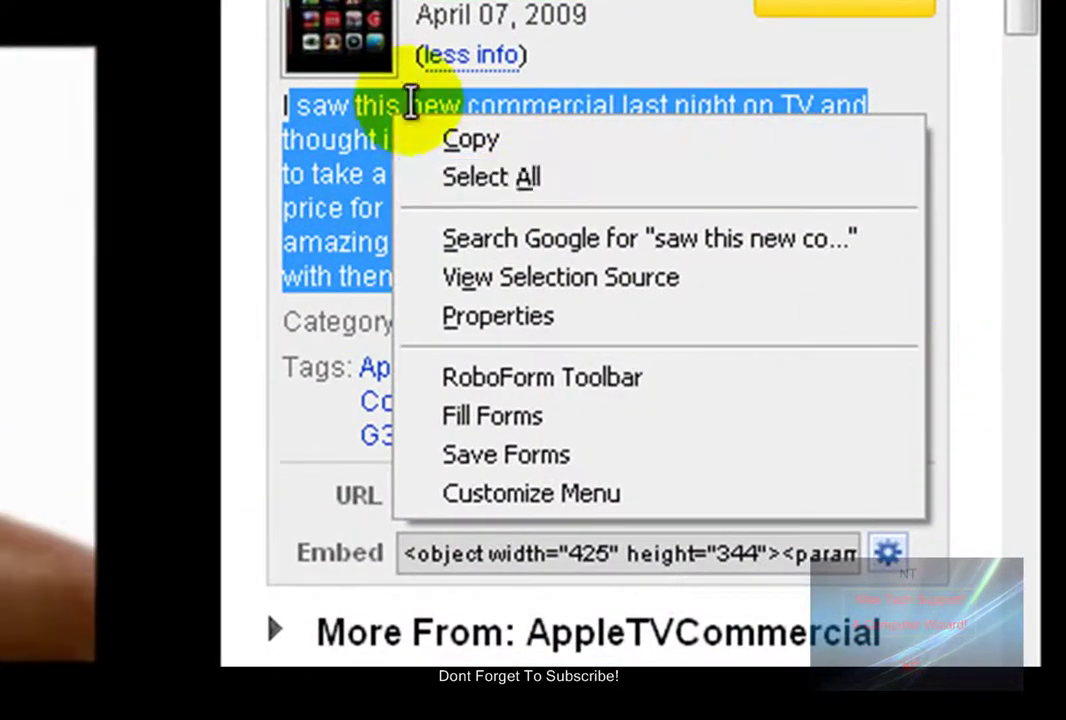
pyautogui.click(410, 103)
pyautogui.moveTo(875, 286); pyautogui.dragTo(321, 100)
pyautogui.rightClick(321, 100)
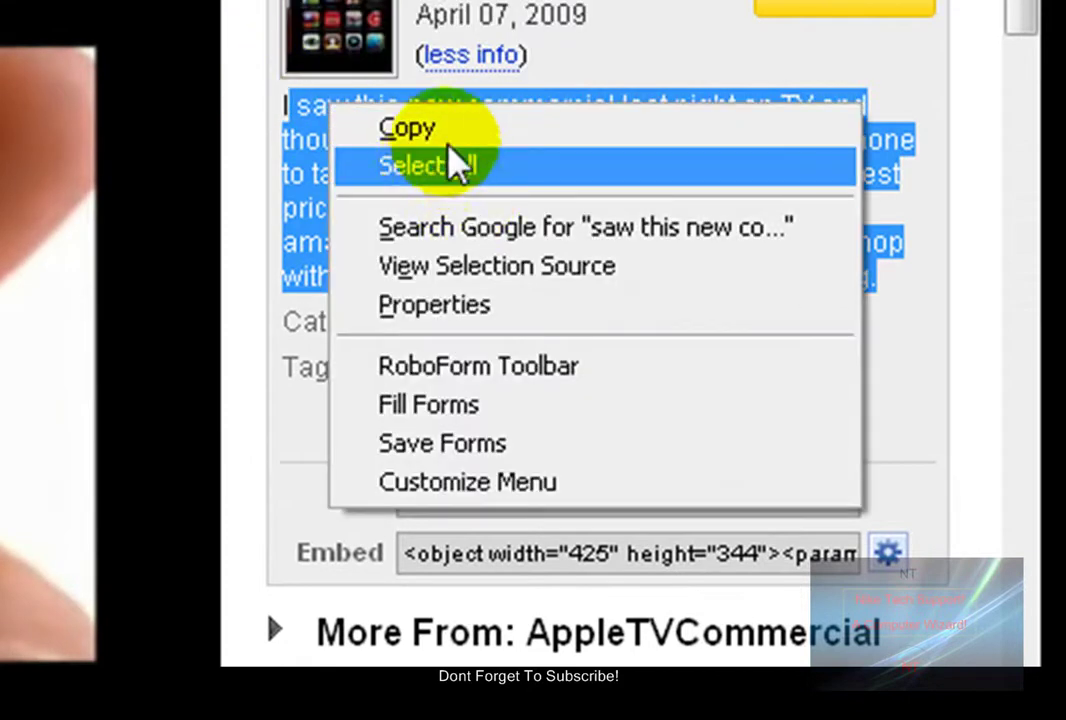
pyautogui.moveTo(907, 335); pyautogui.dragTo(816, 288)
pyautogui.click(910, 272)
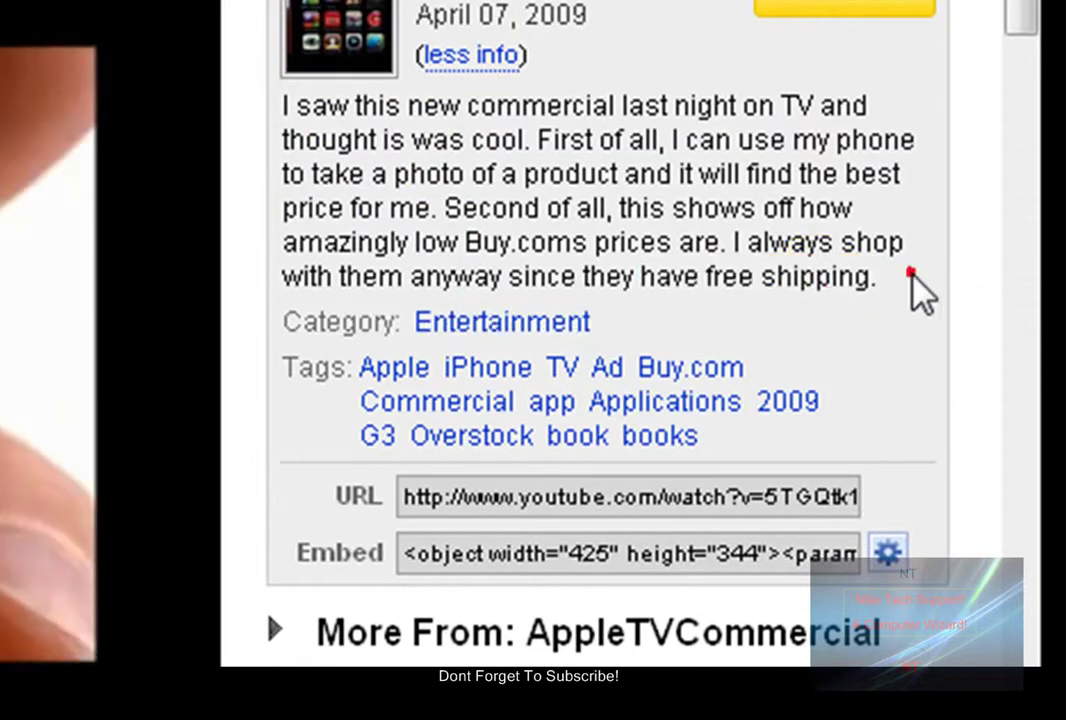
pyautogui.moveTo(911, 274); pyautogui.dragTo(286, 112)
pyautogui.rightClick(370, 96)
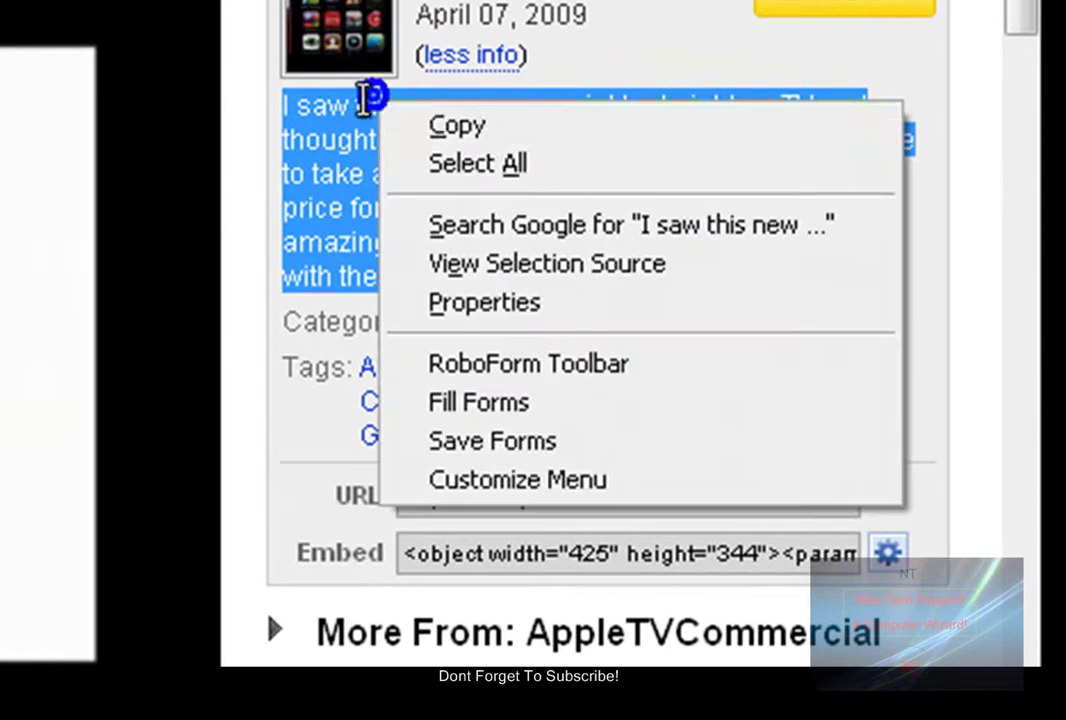
pyautogui.click(459, 128)
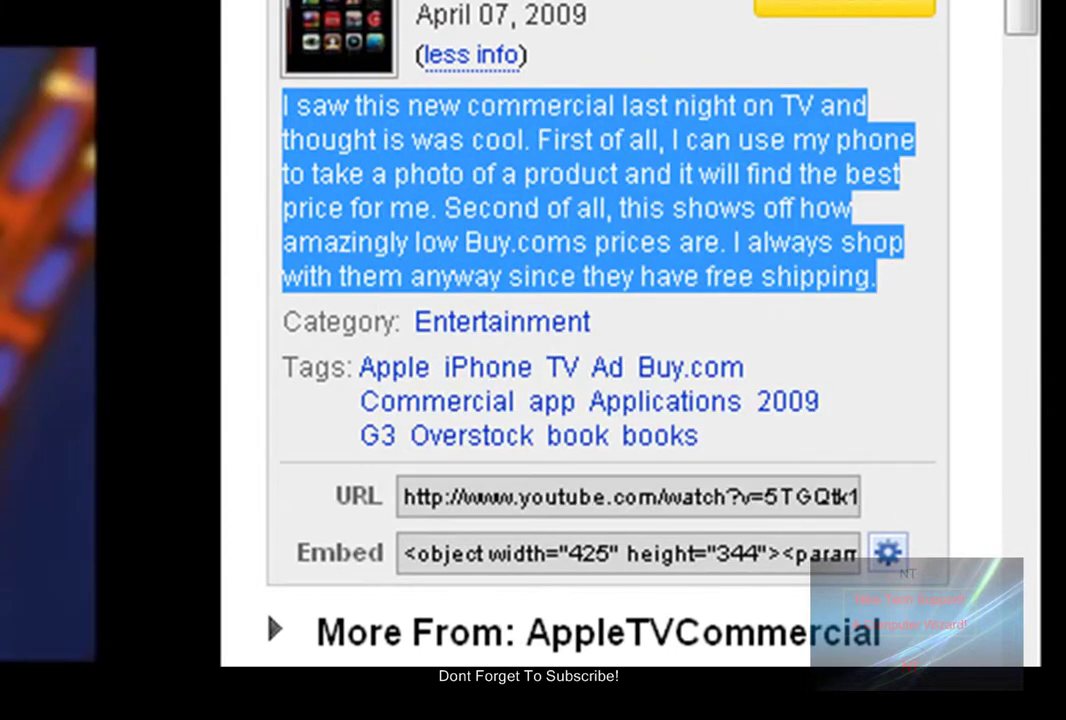
# - Paste the copied description into the upload's Description box
pyautogui.hotkey('ctrl', 'Tab')
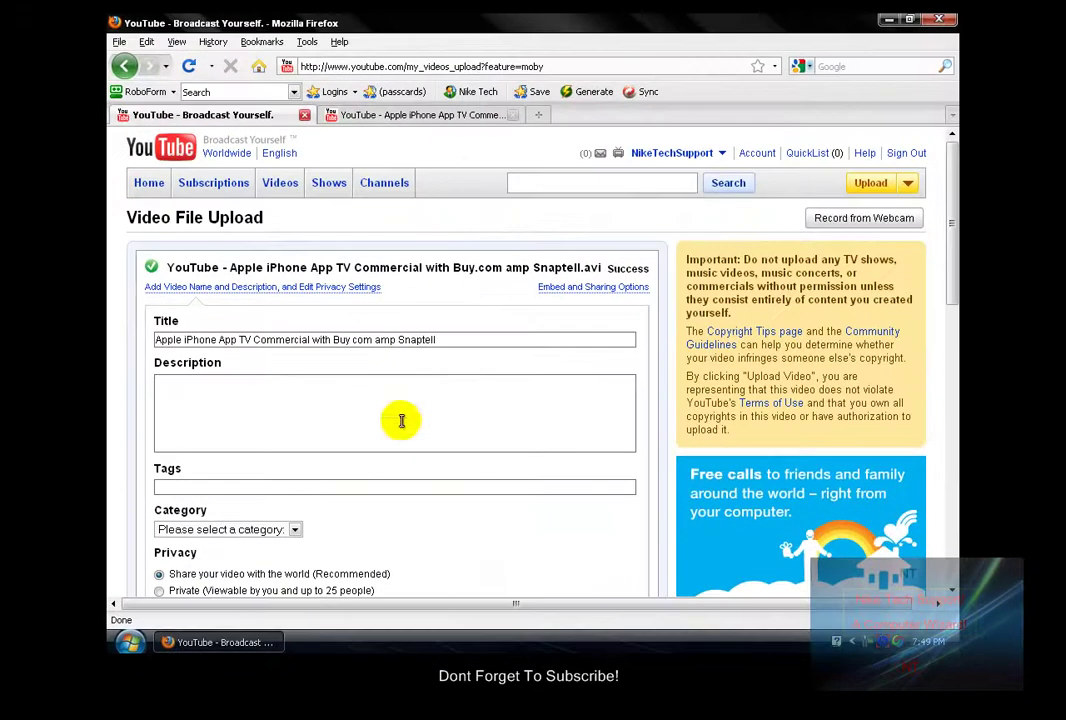
pyautogui.rightClick(299, 399)
pyautogui.click(340, 460)
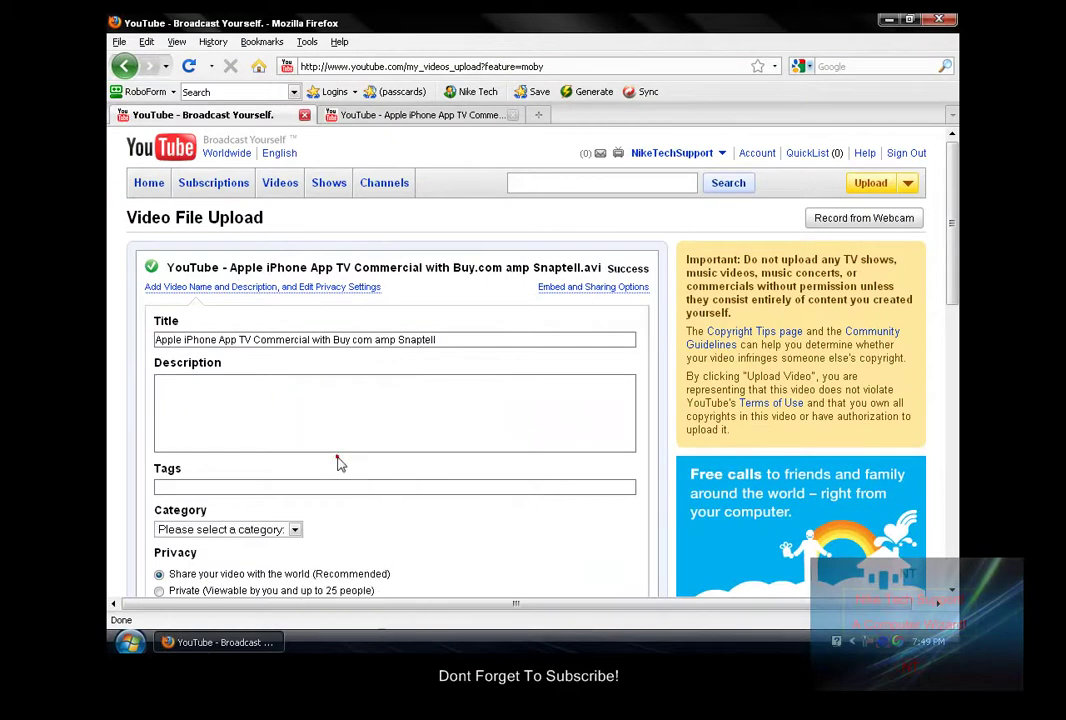
# - Copy the original video's tags and paste them into the upload's Tags box
pyautogui.click(330, 117)
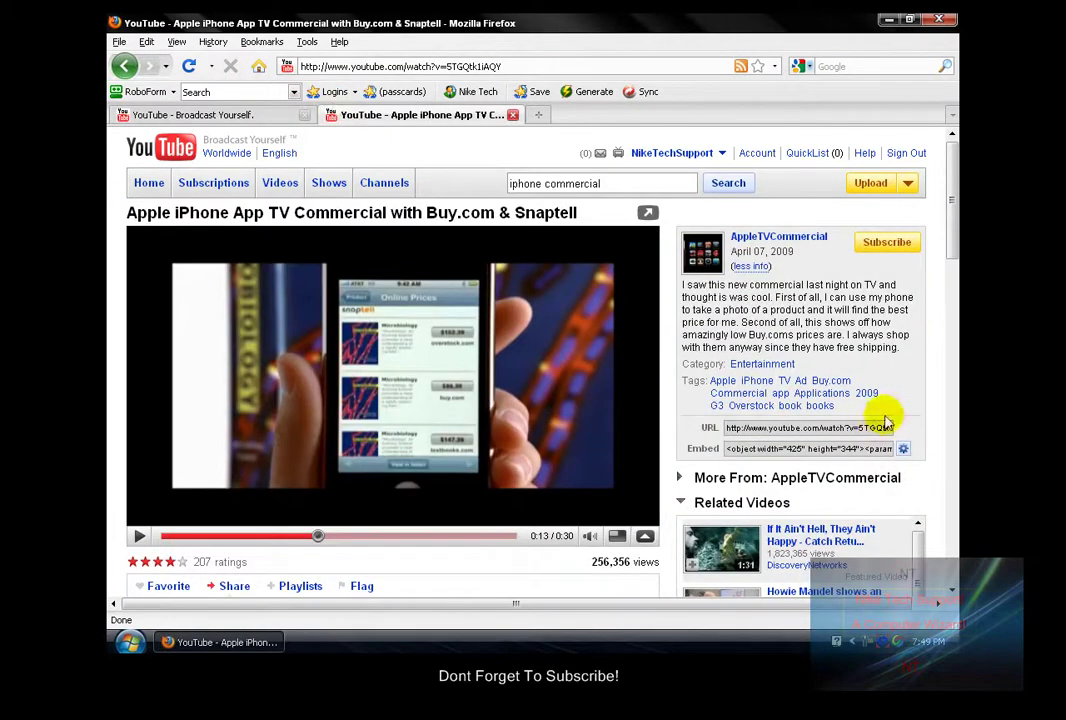
pyautogui.moveTo(846, 413)
pyautogui.mouseDown()
pyautogui.moveTo(700, 381)
pyautogui.moveTo(821, 421)
pyautogui.moveTo(860, 418)
pyautogui.moveTo(735, 386)
pyautogui.moveTo(836, 422)
pyautogui.moveTo(826, 408)
pyautogui.mouseUp()
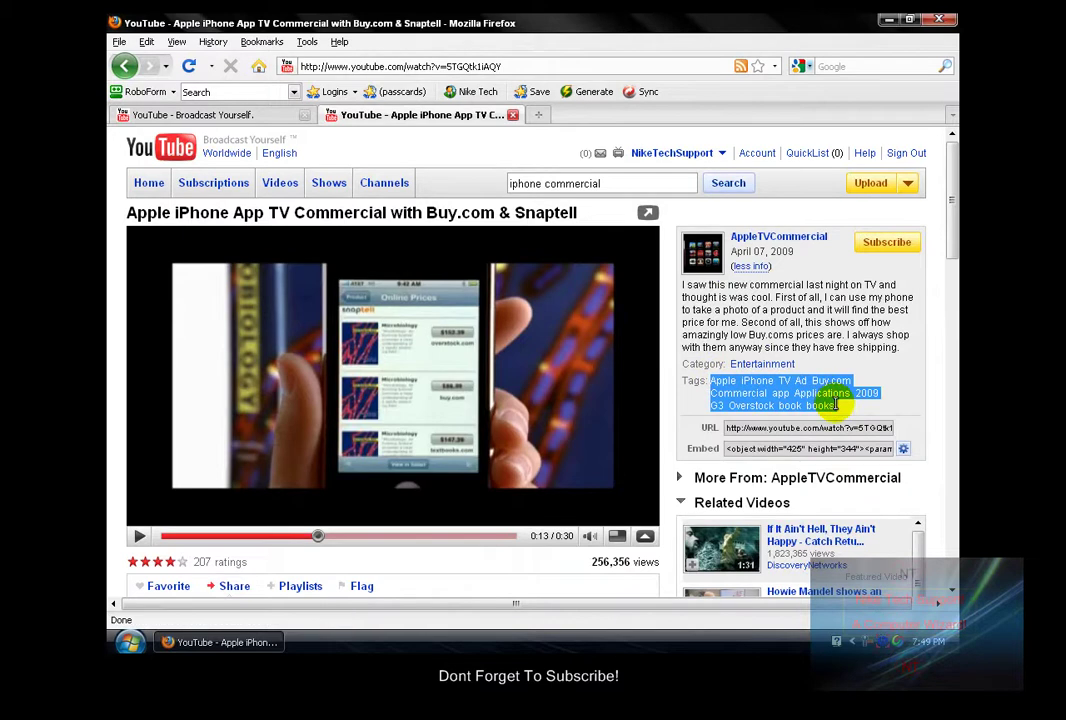
pyautogui.rightClick(834, 404)
pyautogui.click(822, 414)
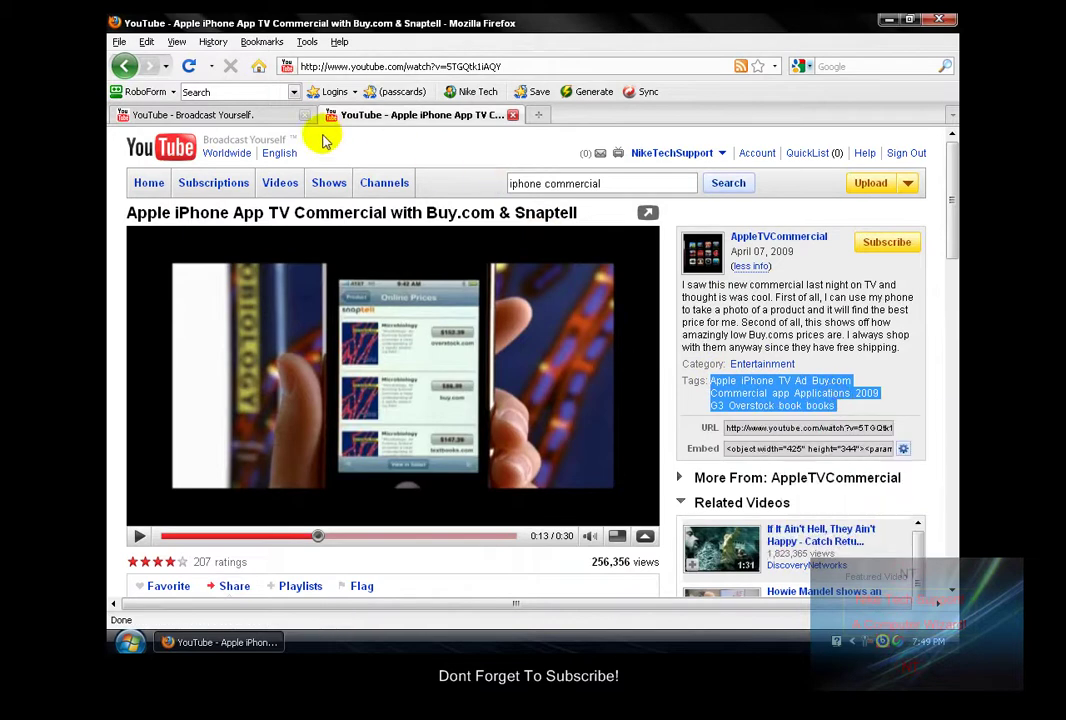
pyautogui.click(272, 116)
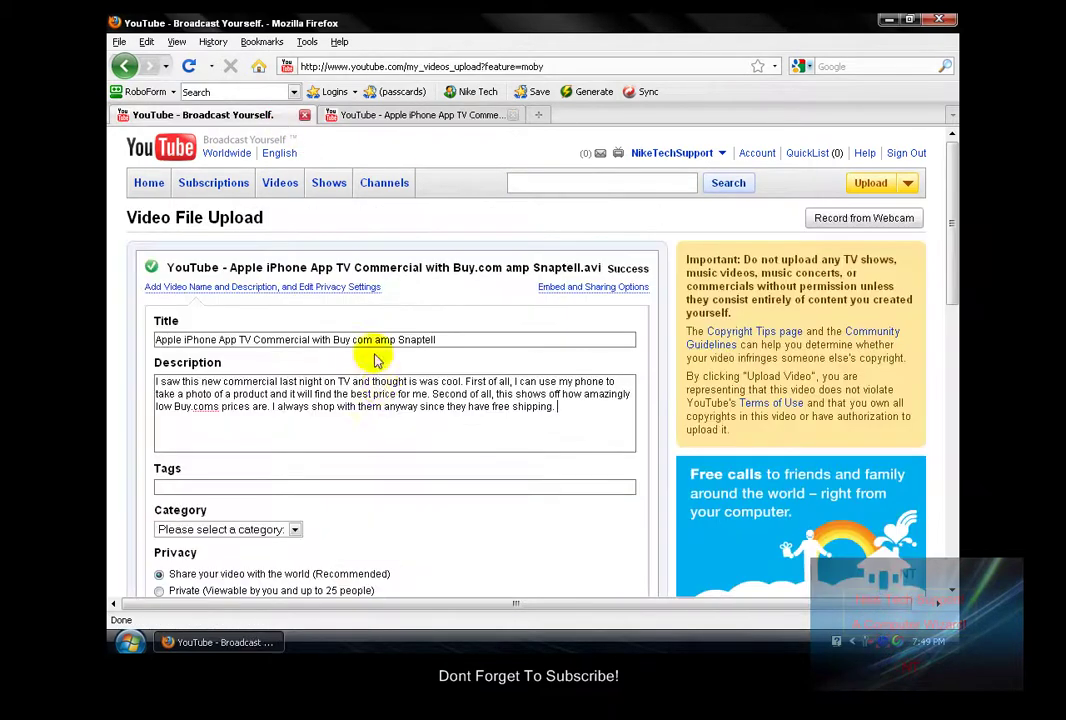
pyautogui.rightClick(417, 485)
pyautogui.click(441, 323)
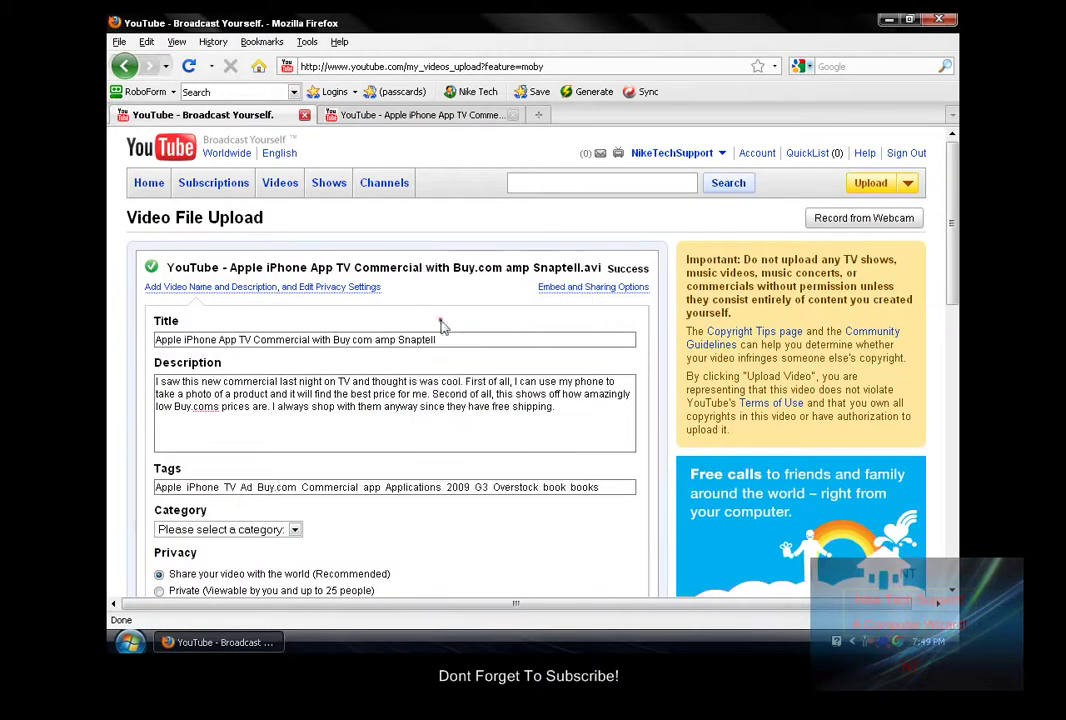
# - Set the category to Entertainment and save the changes
pyautogui.click(272, 529)
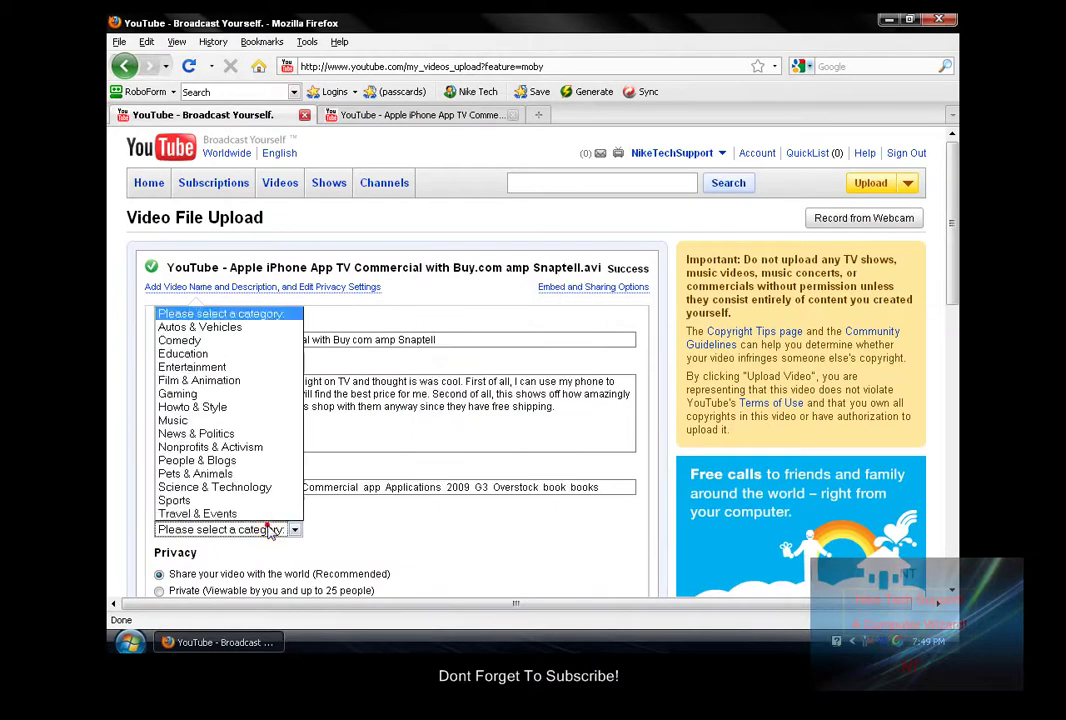
pyautogui.click(236, 368)
pyautogui.scroll(-3, 433, 508)
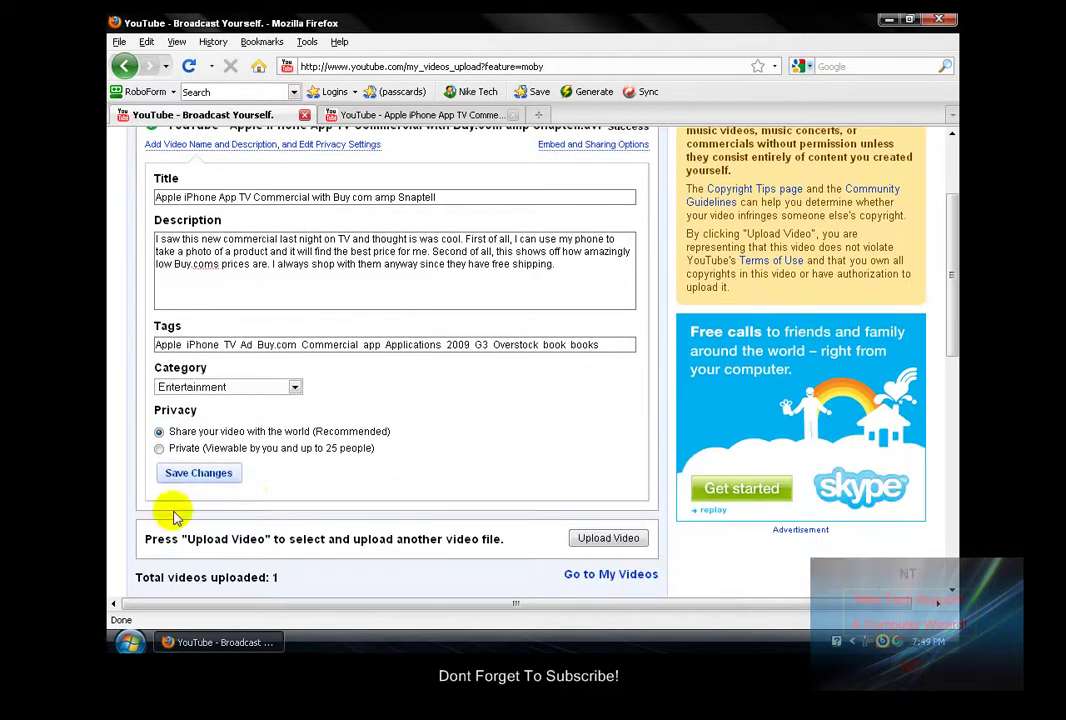
pyautogui.click(185, 472)
# - Open Account > Uploaded Videos and check the Apple iPhone commercial is public and processing
pyautogui.scroll(2, 368, 453)
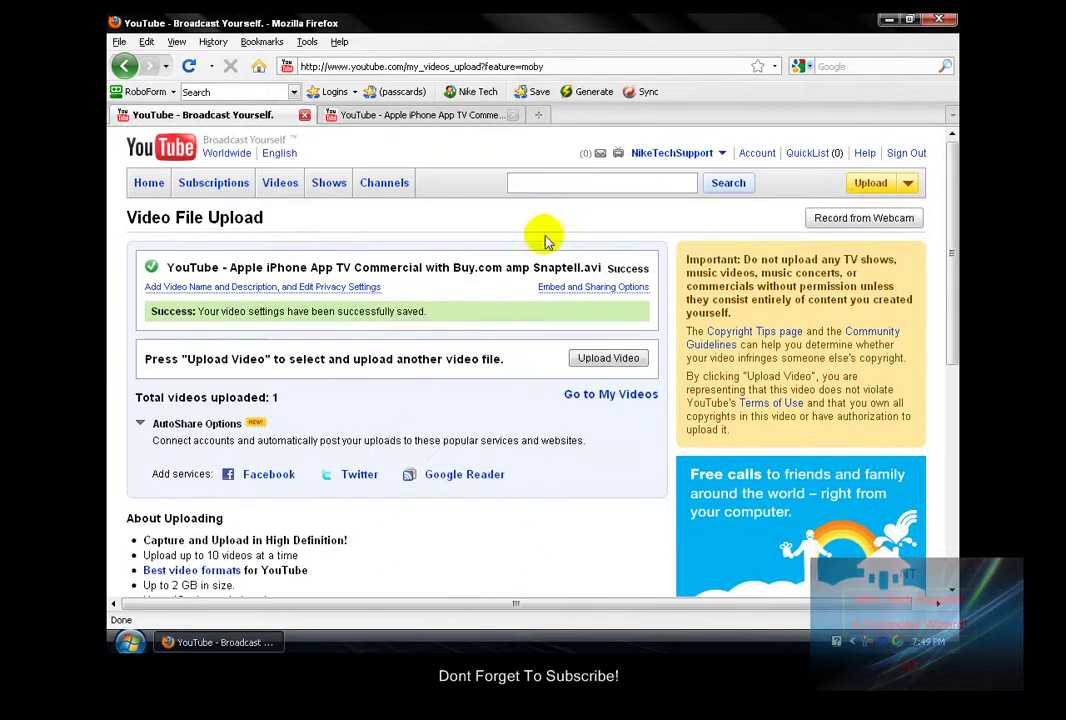
pyautogui.click(758, 156)
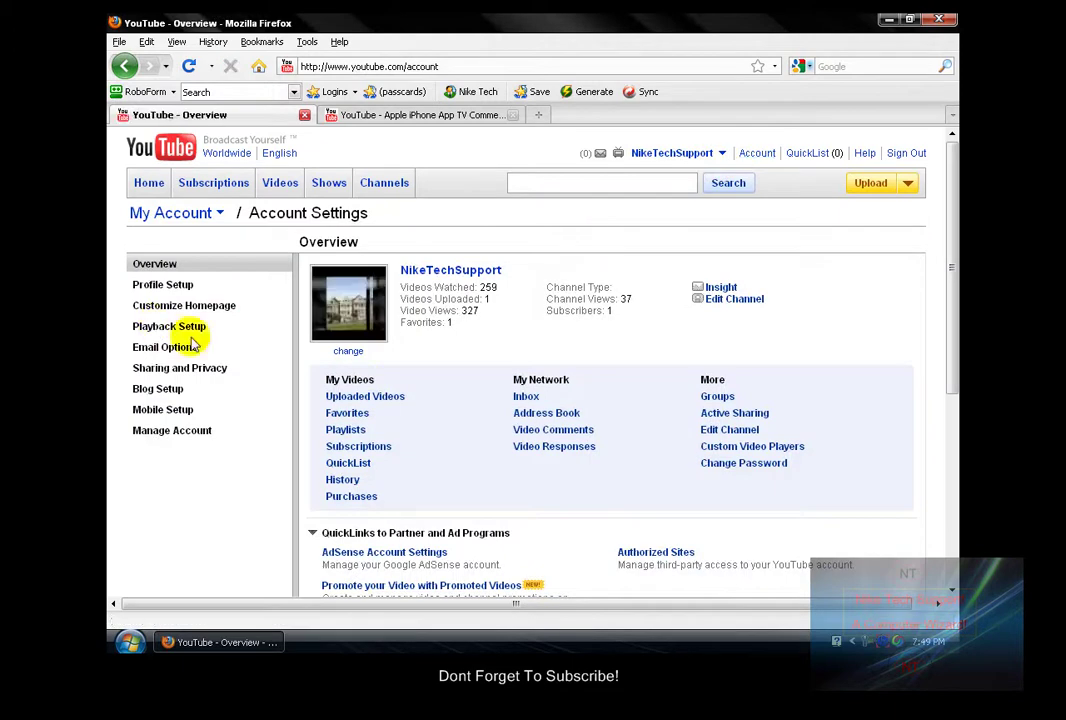
pyautogui.click(368, 398)
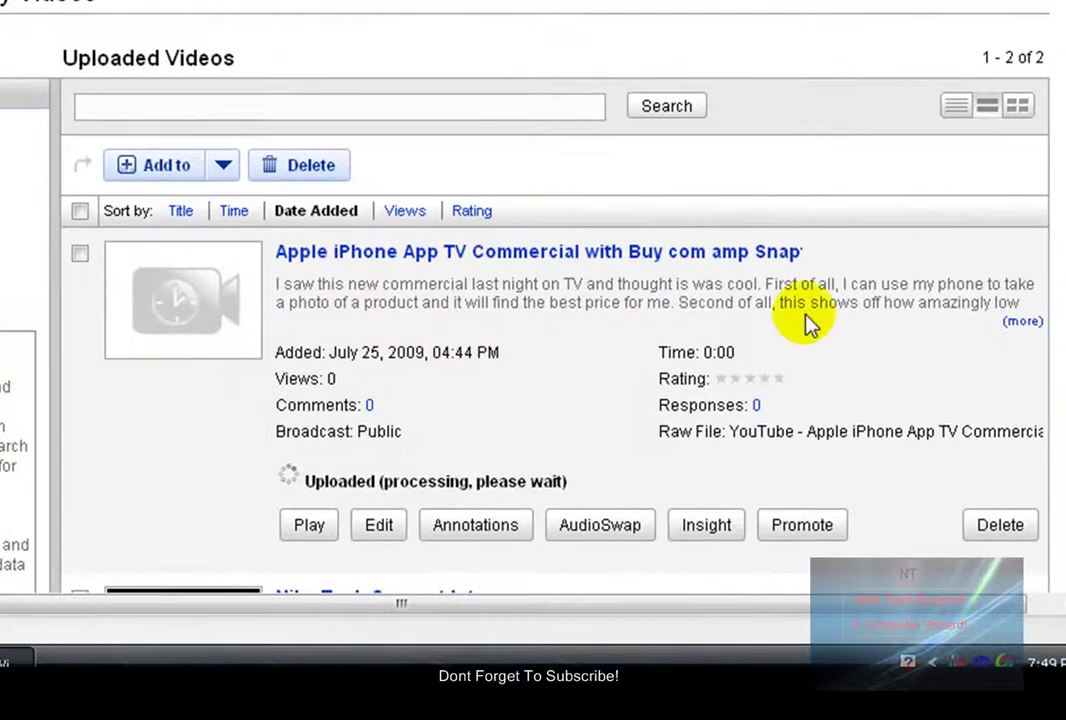
pyautogui.scroll(-3, 782, 220)
pyautogui.scroll(2, 850, 150)
pyautogui.scroll(2, 912, 106)
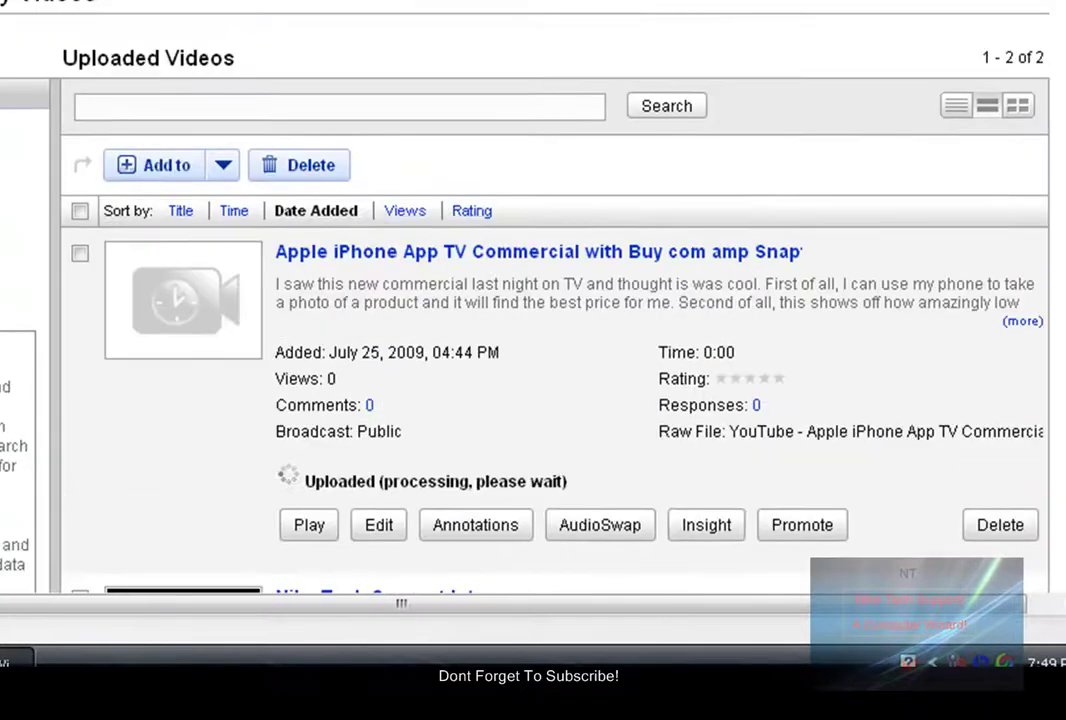